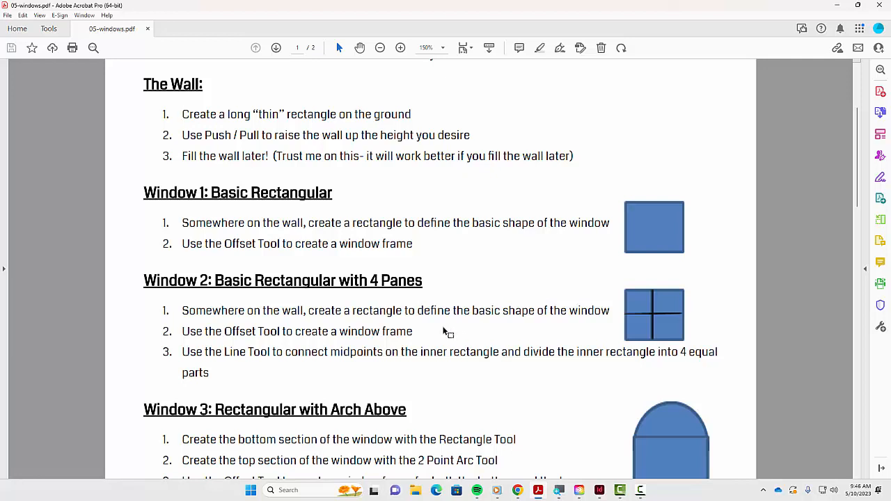
- Review the wall and window assignment instructions in the PDF, then switch to SketchUp for Schools
scroll(491, 348, "down", 3)
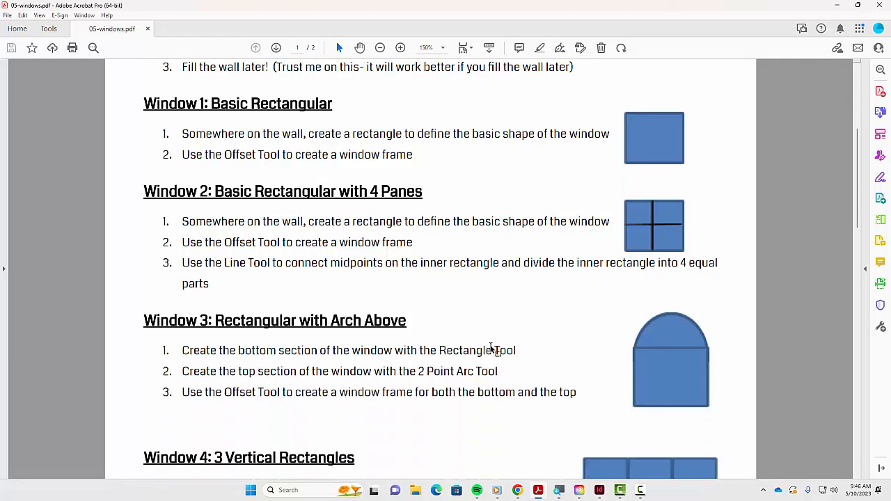
scroll(491, 348, "down", 7)
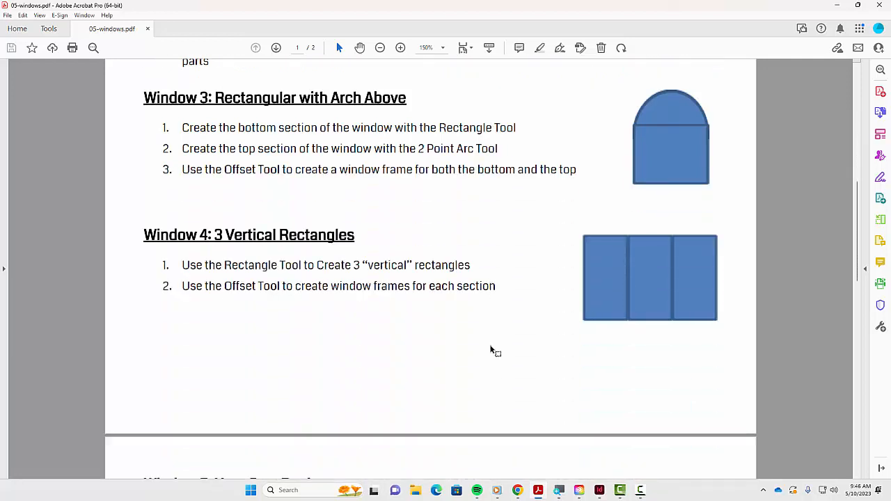
scroll(491, 350, "down", 8)
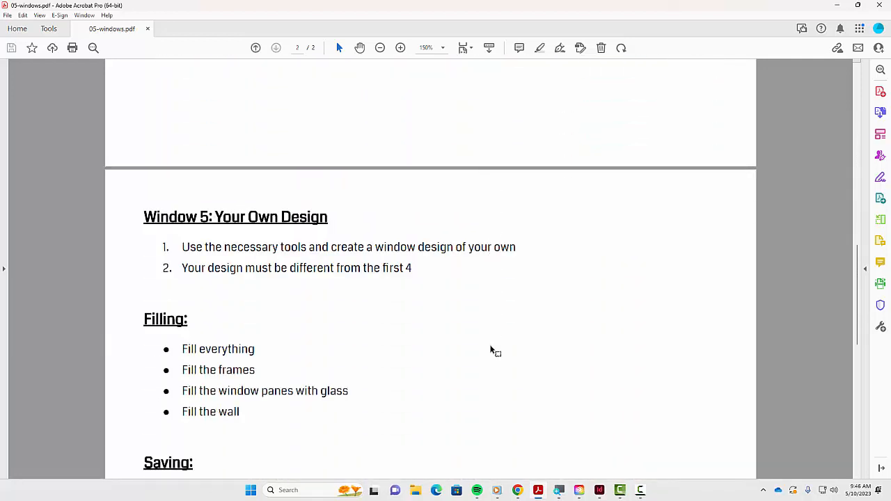
scroll(490, 351, "up", 19)
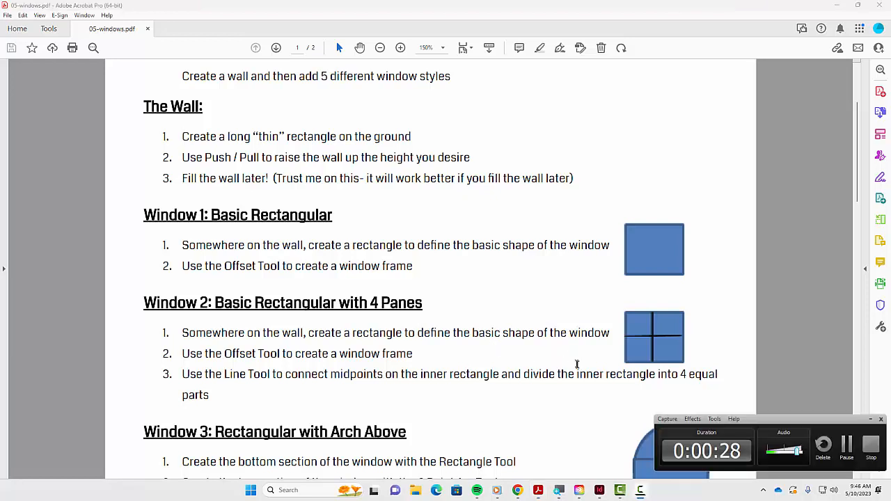
key("alt+Tab")
key("alt+Tab")
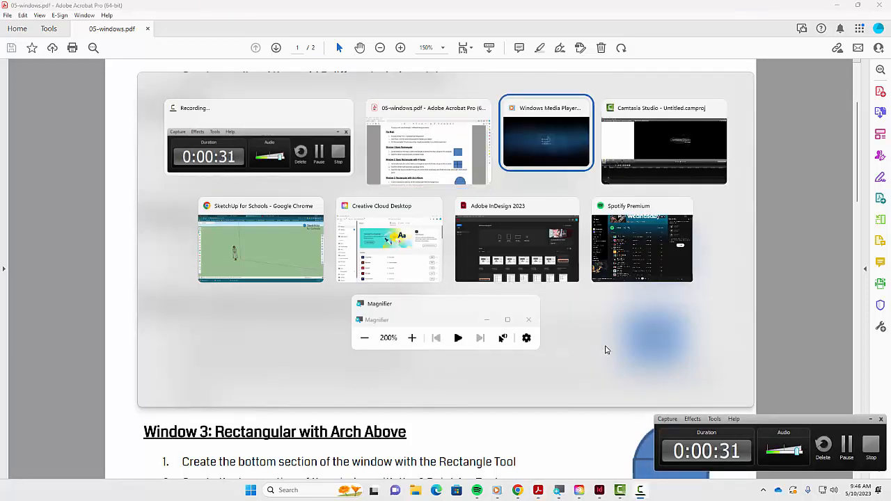
key("alt+Tab")
key("alt+Tab")
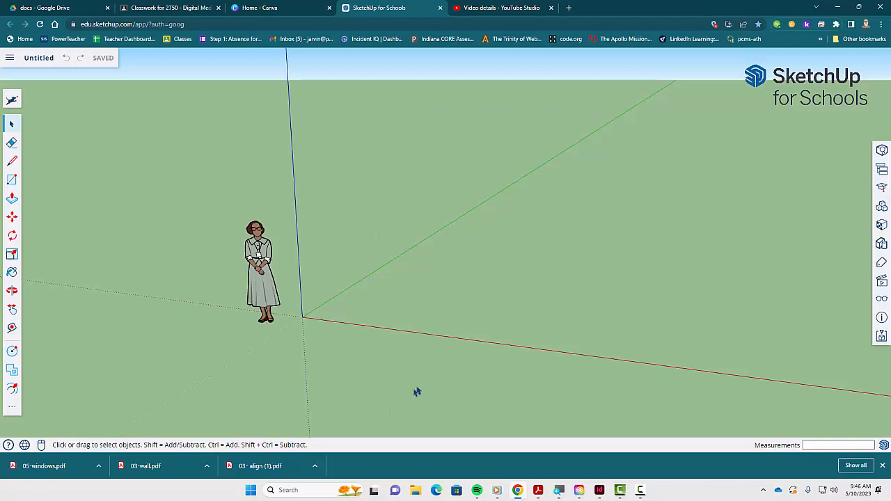
- Draw a long thin rectangle on the ground about 23 ft by 6 ft for the wall base
key("r")
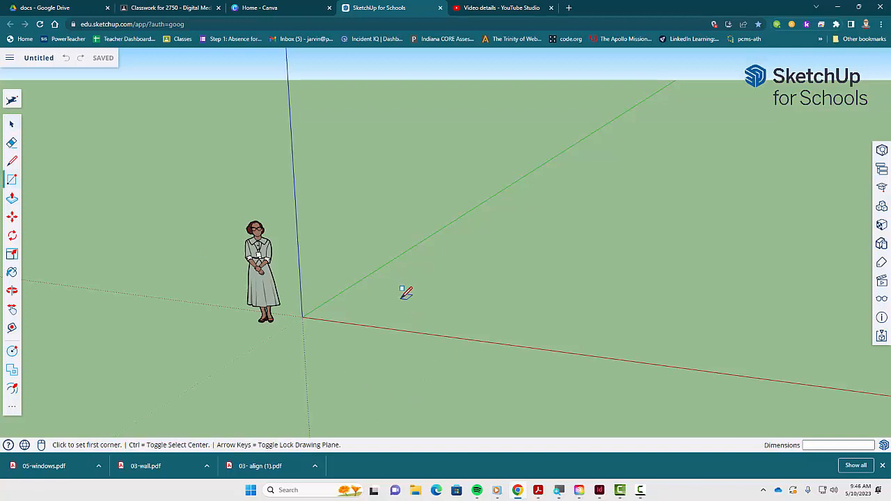
left_click(401, 298)
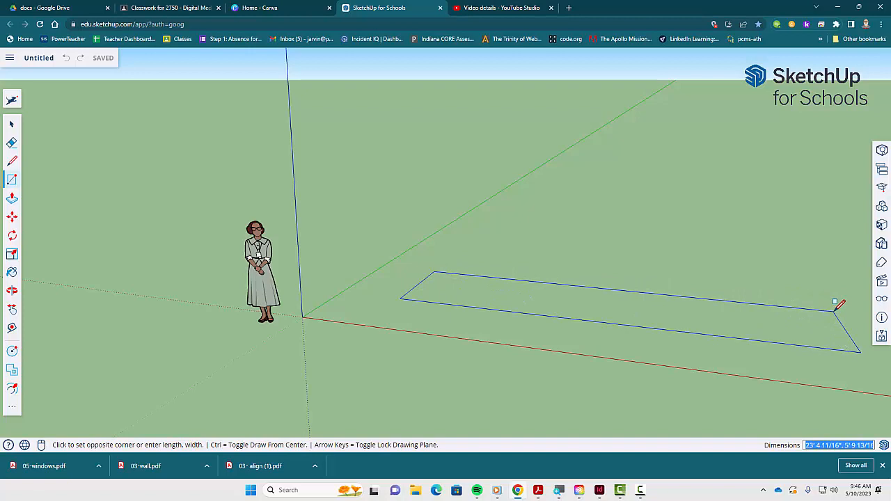
left_click(835, 310)
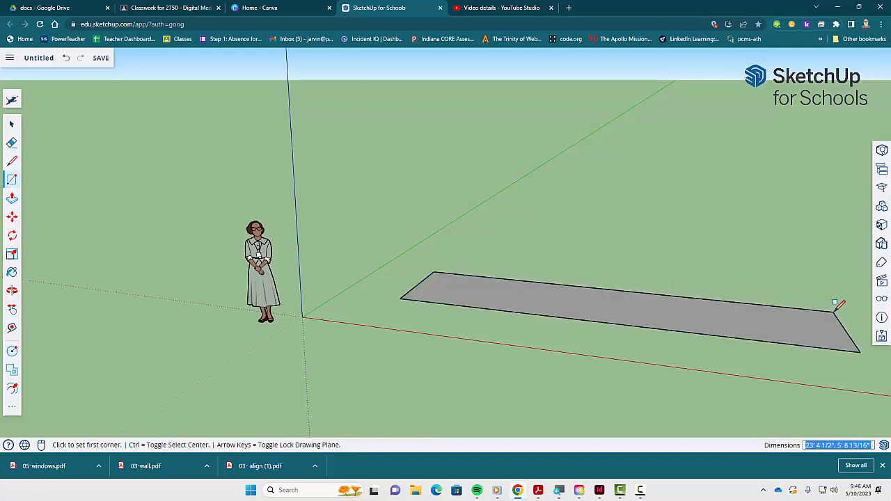
- Push/Pull the ground rectangle up about 10 ft 9 in to raise the wall
key("p")
left_click(794, 333)
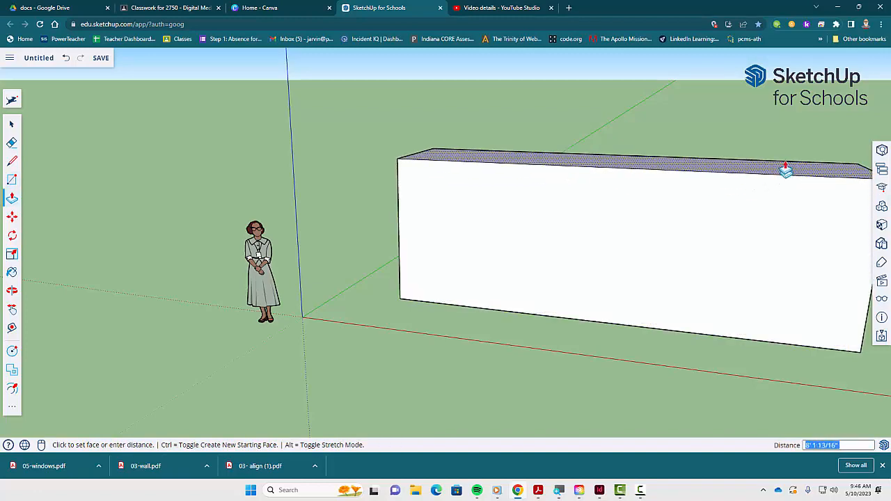
left_click(783, 123)
scroll(736, 273, "down", 2)
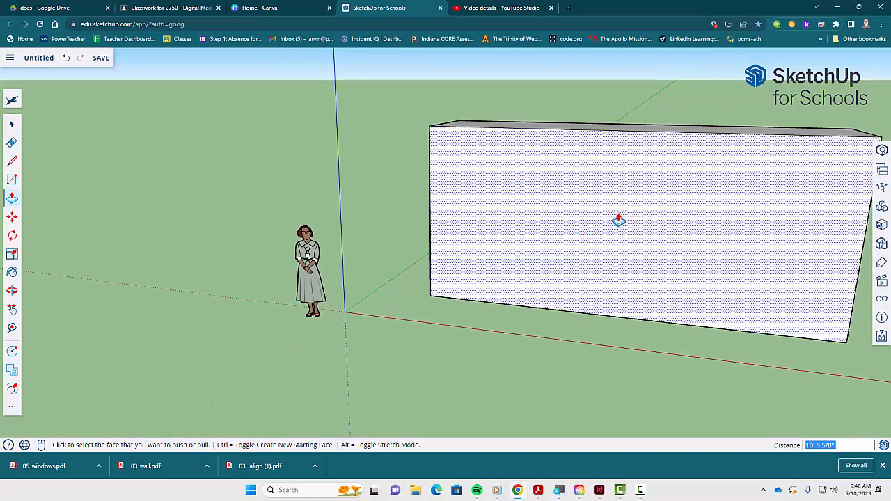
key("h")
left_click_drag(623, 197, 501, 215)
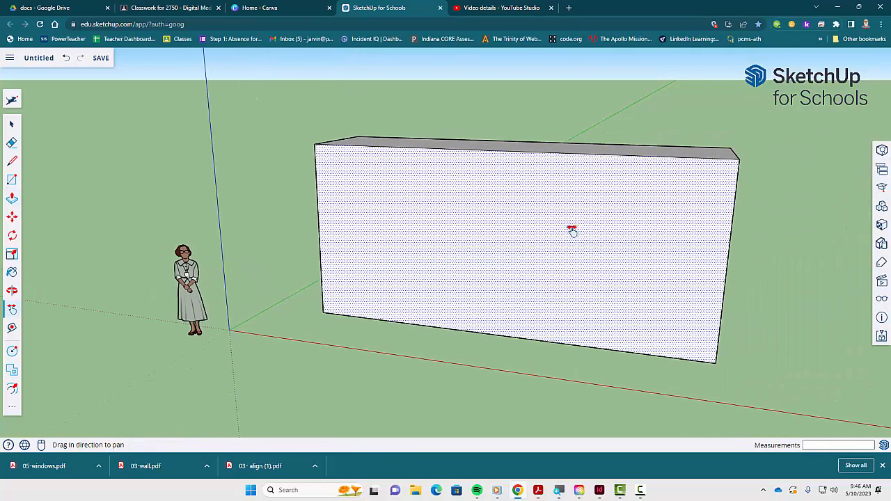
key("space")
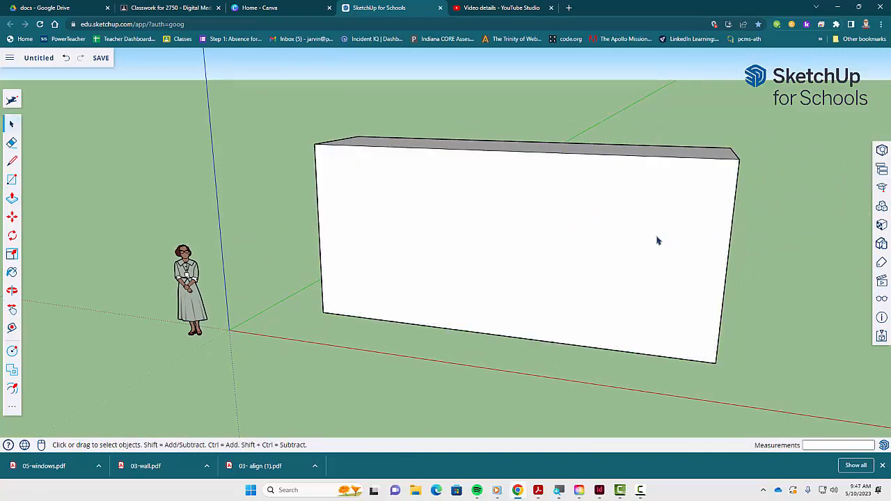
- Review the Window 1 instructions in the PDF
key("o")
left_click_drag(714, 283, 747, 279)
key("space")
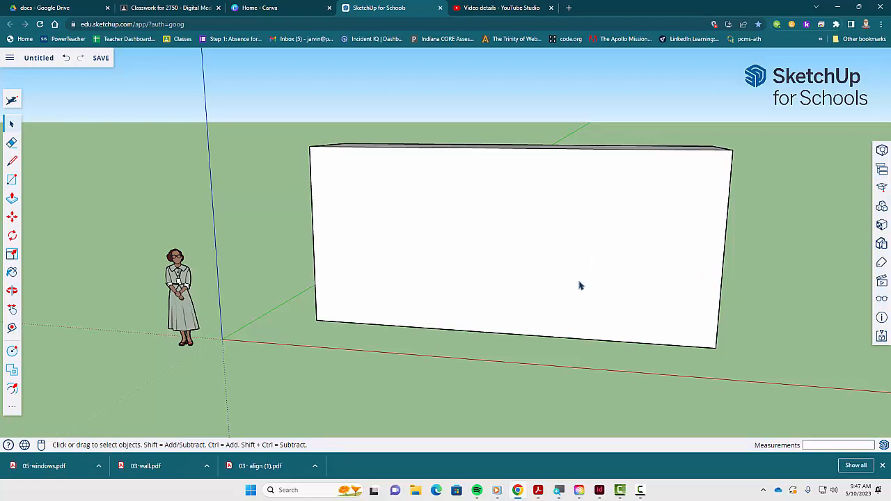
key("alt+Tab")
key("alt+Tab")
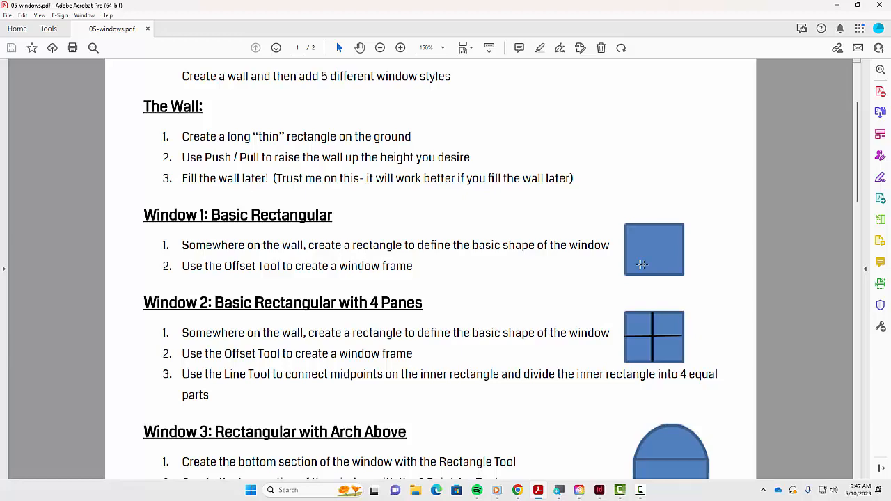
scroll(515, 318, "down", 3)
scroll(514, 317, "up", 3)
key("alt+Tab")
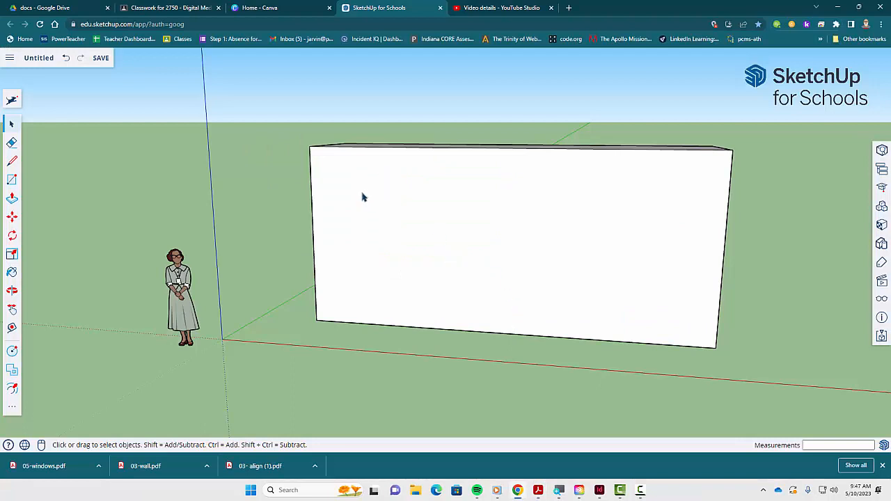
- Draw a rectangle about 6 ft by 3 ft on the wall's front face for the first window
key("r")
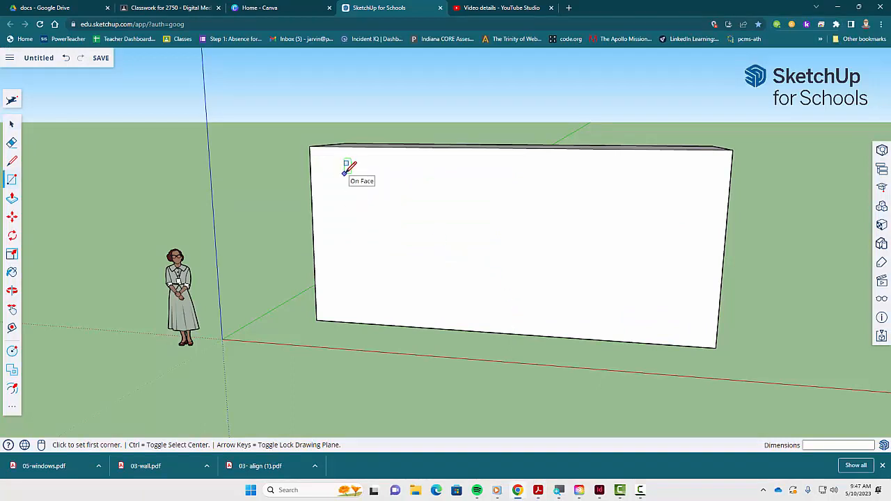
left_click(344, 173)
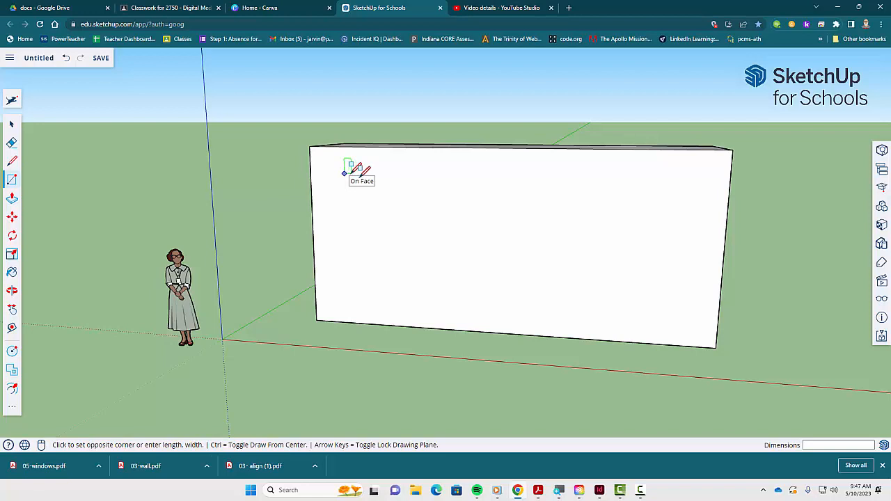
left_click(443, 225)
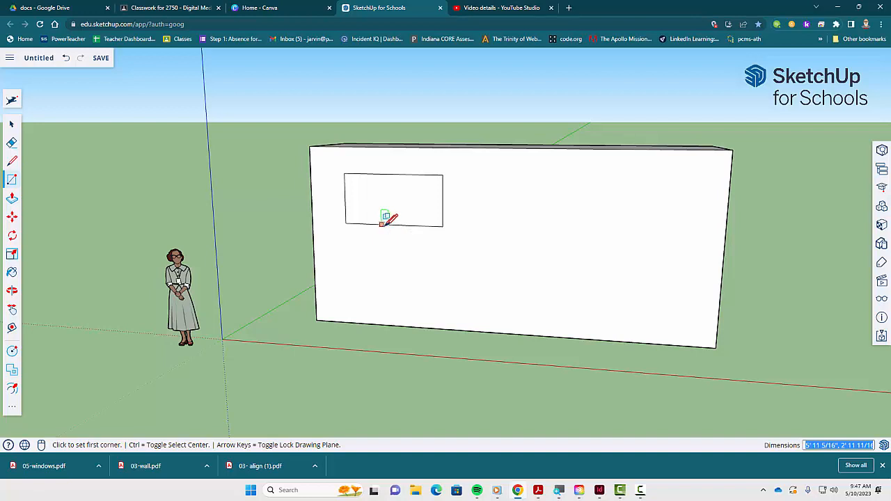
key("space")
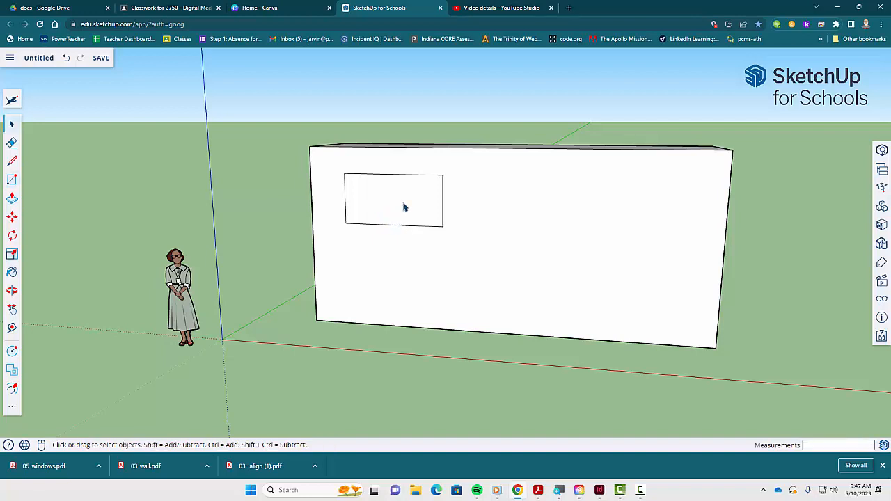
- Offset the first window rectangle inward about 3 inches to create its frame
left_click(404, 207)
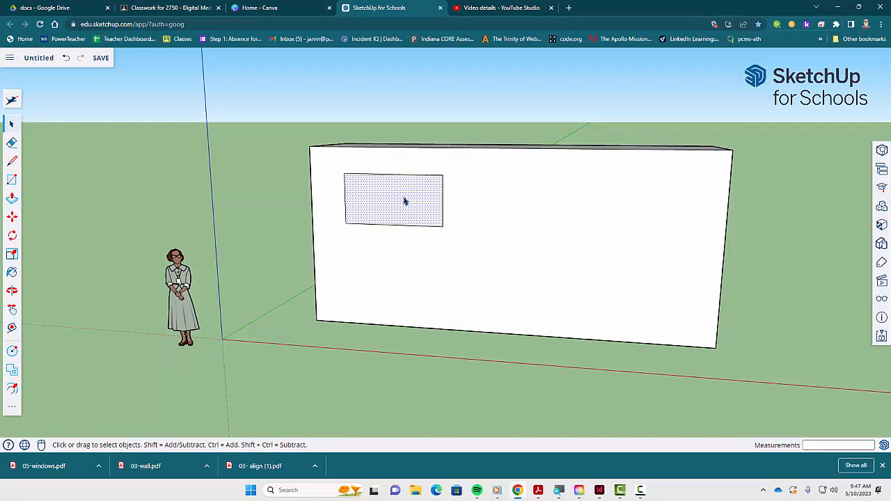
key("f")
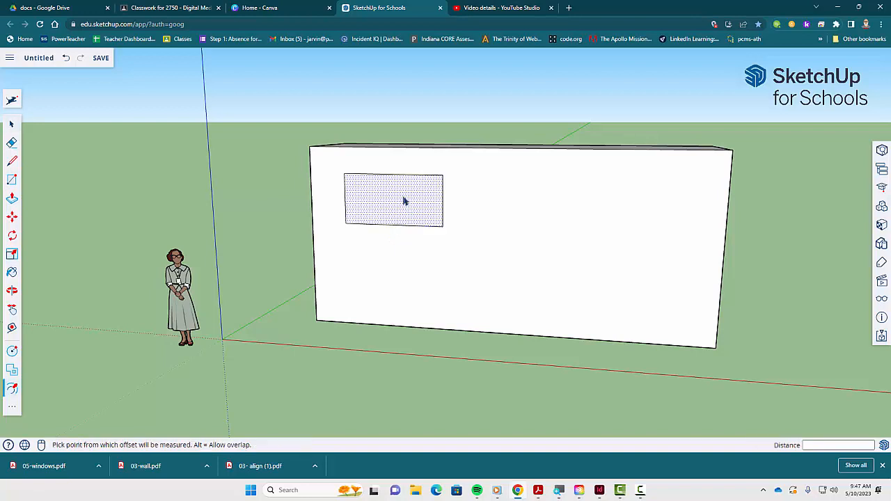
left_click(358, 194)
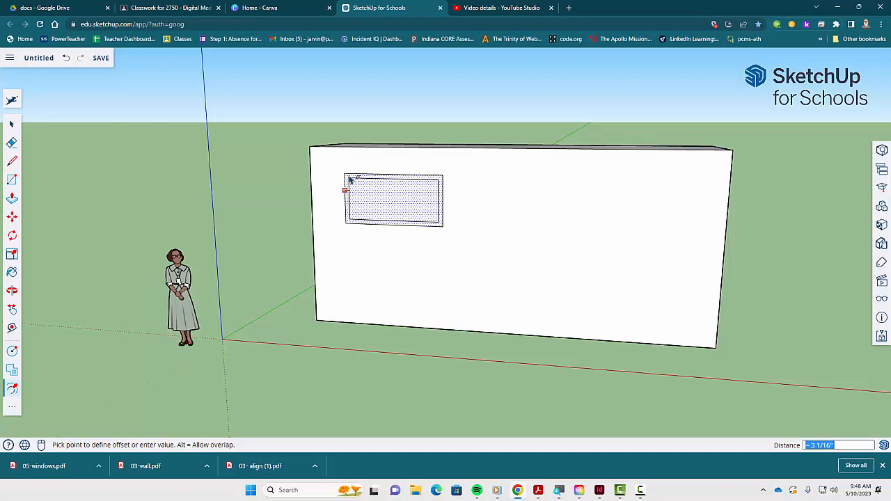
left_click(350, 180)
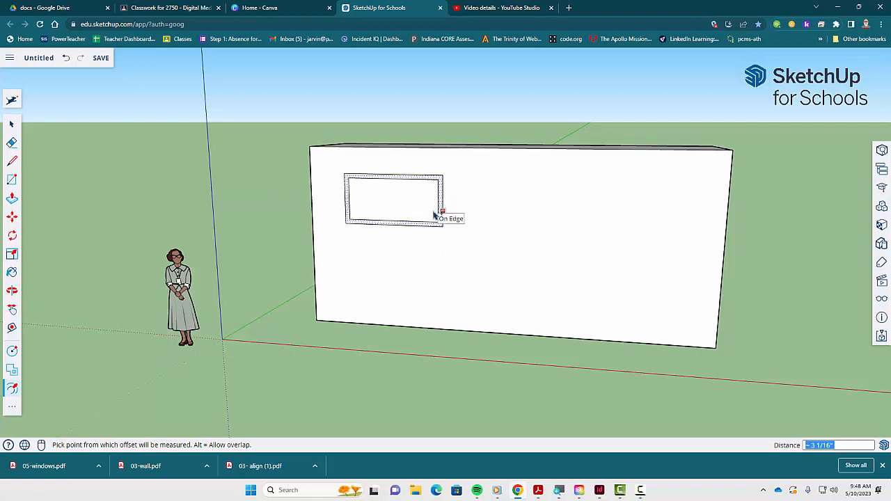
- Review the Window 2 instructions in the PDF
key("alt+Tab")
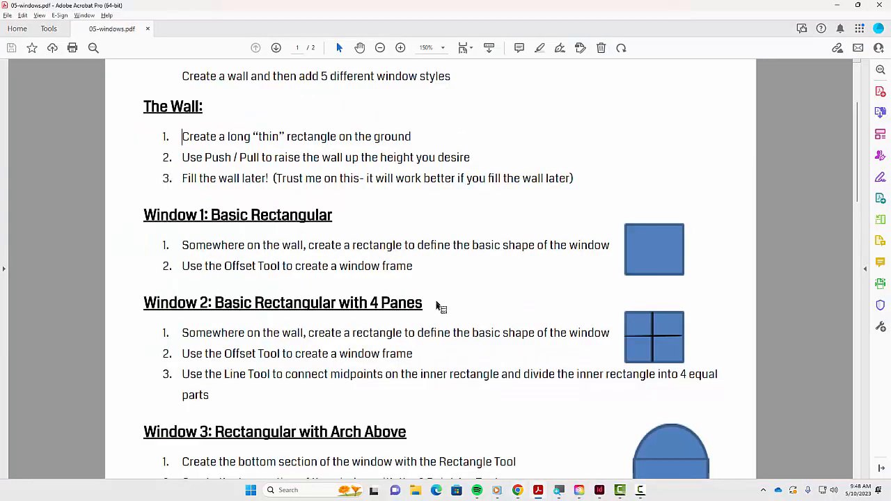
scroll(438, 307, "down", 3)
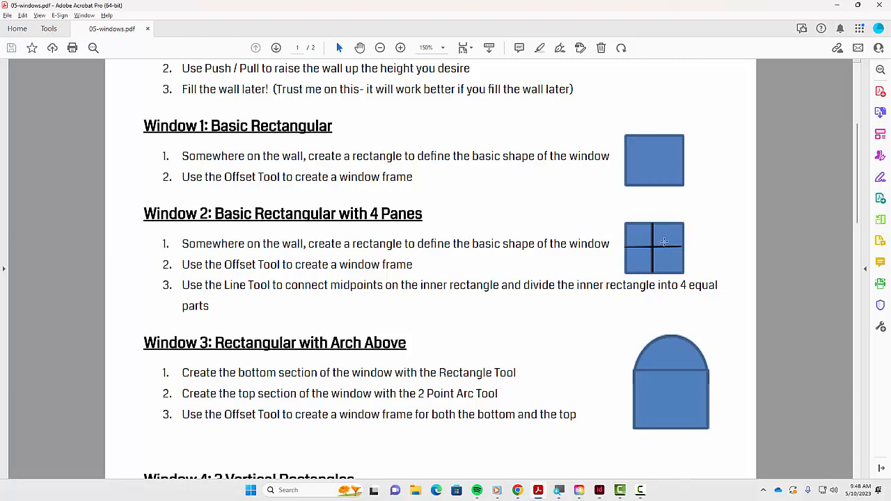
key("alt+Tab")
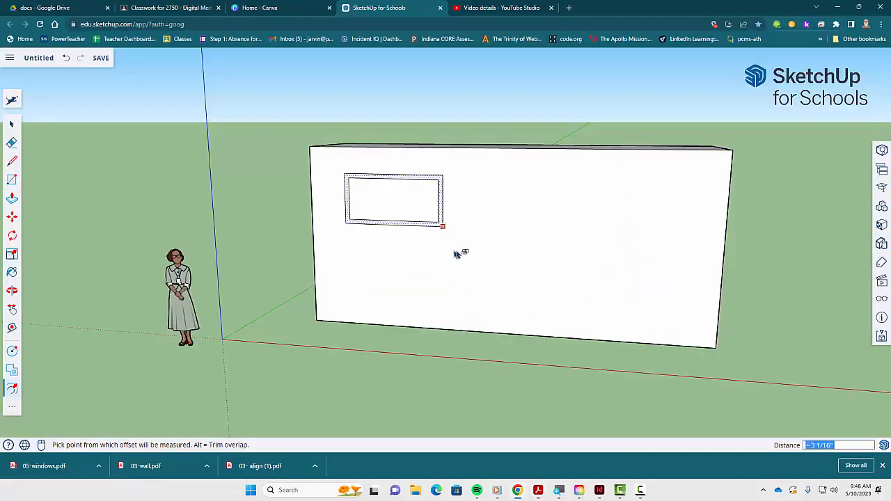
key("space")
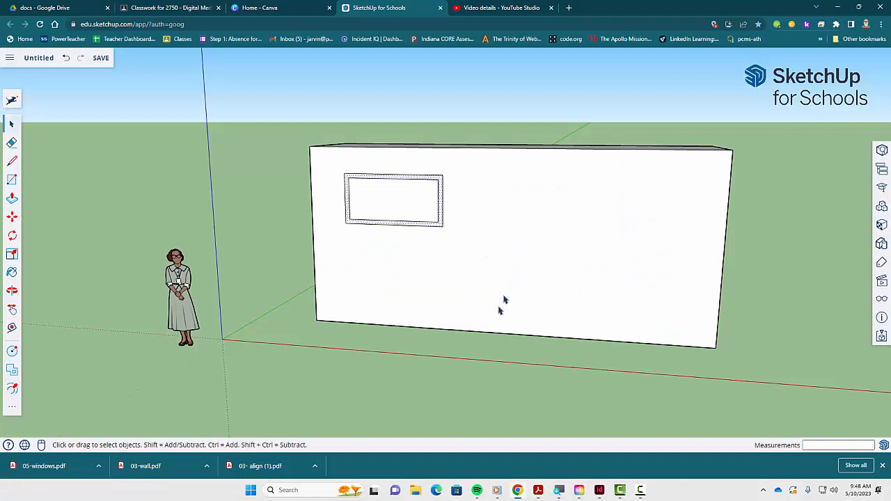
left_click(478, 387)
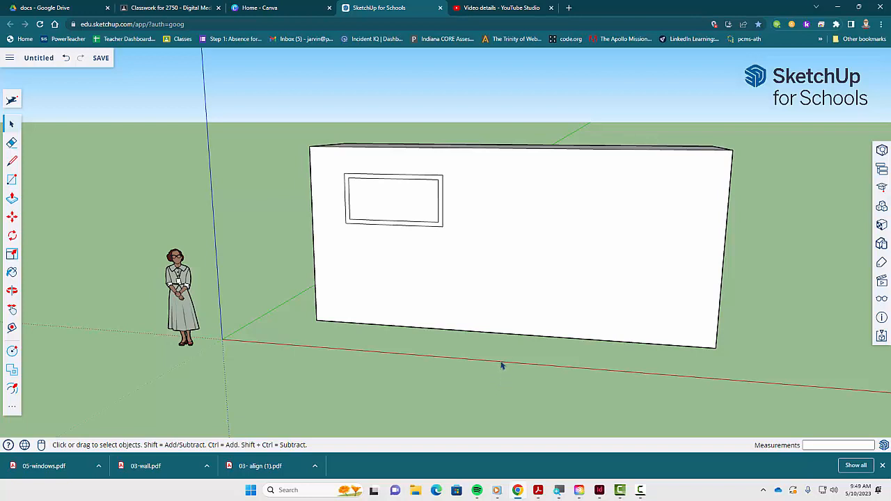
- Draw a second rectangle about 5 ft by 3 ft on the wall, right of the first window
key("r")
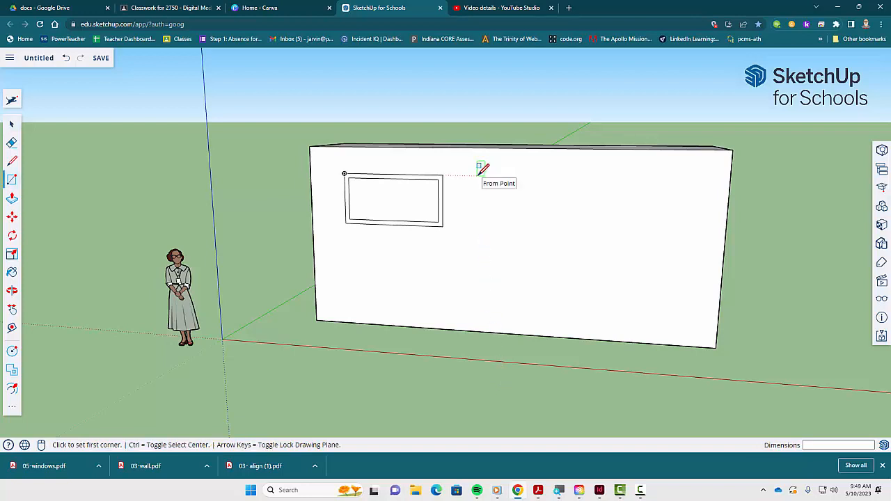
left_click(480, 168)
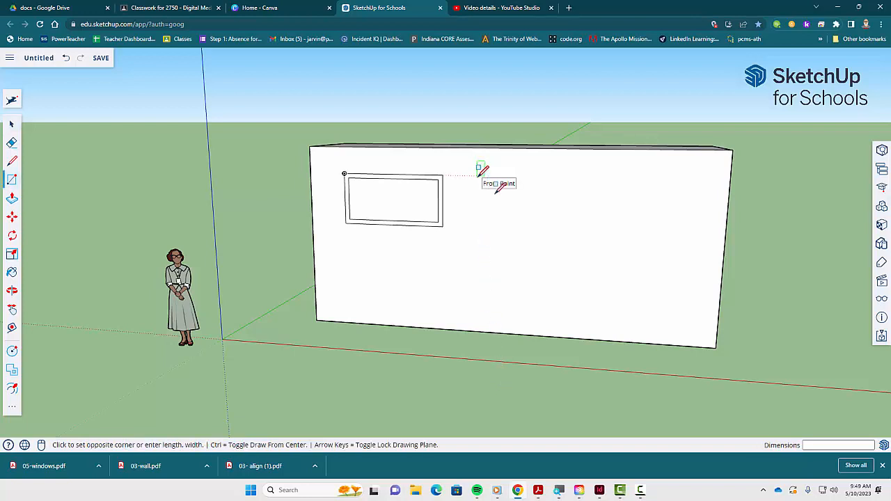
left_click(570, 235)
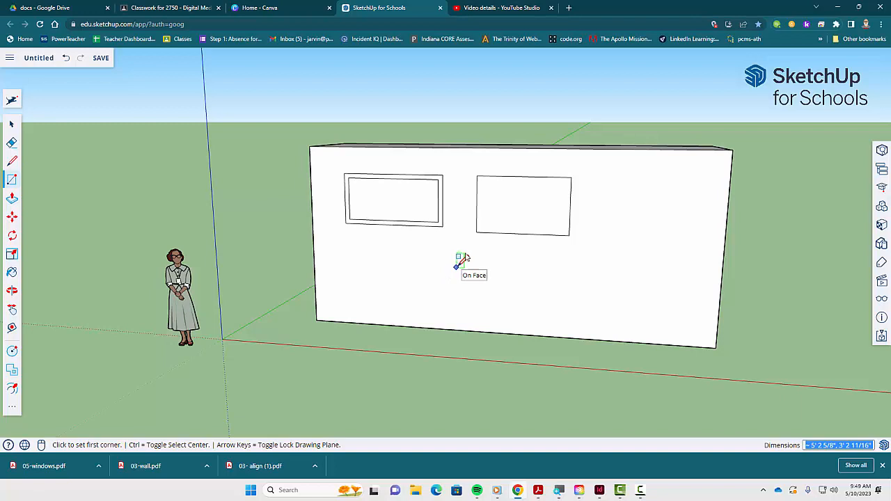
- Draw a vertical line from the top edge midpoint to the bottom edge midpoint of the second rectangle
key("l")
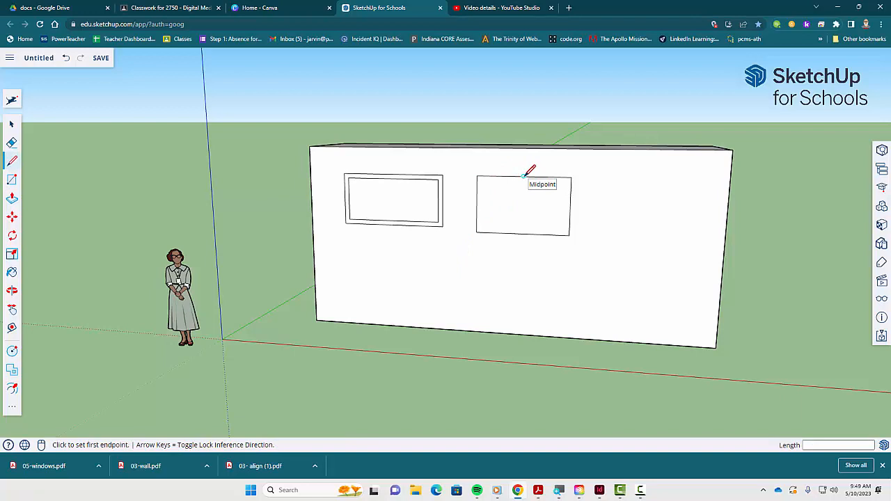
left_click(523, 176)
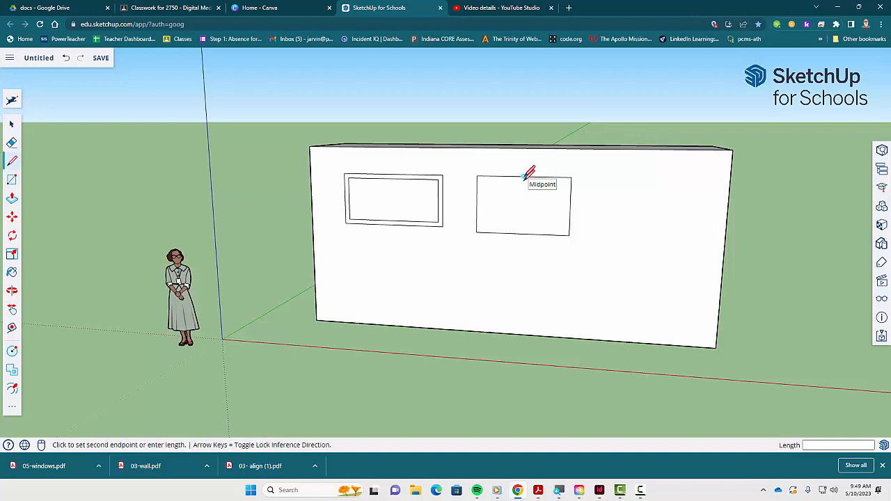
left_click(523, 232)
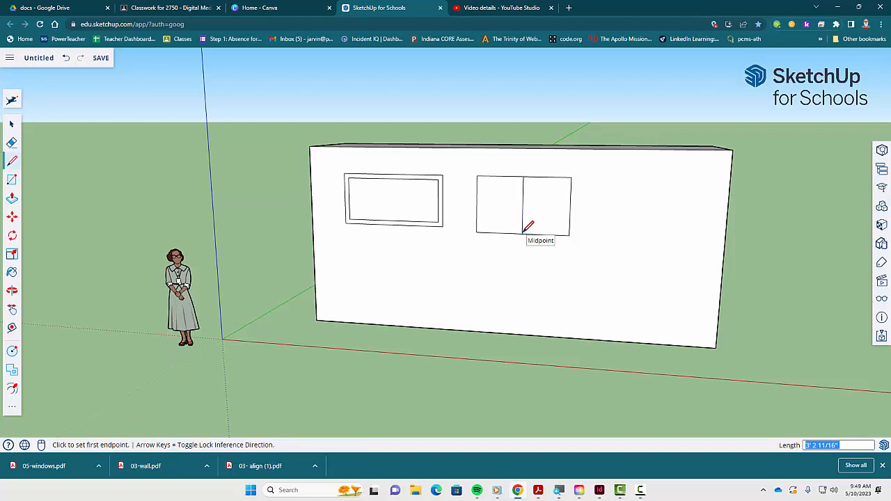
- Draw a horizontal line between the side-edge midpoints, dividing the second rectangle into four equal panes
left_click(477, 204)
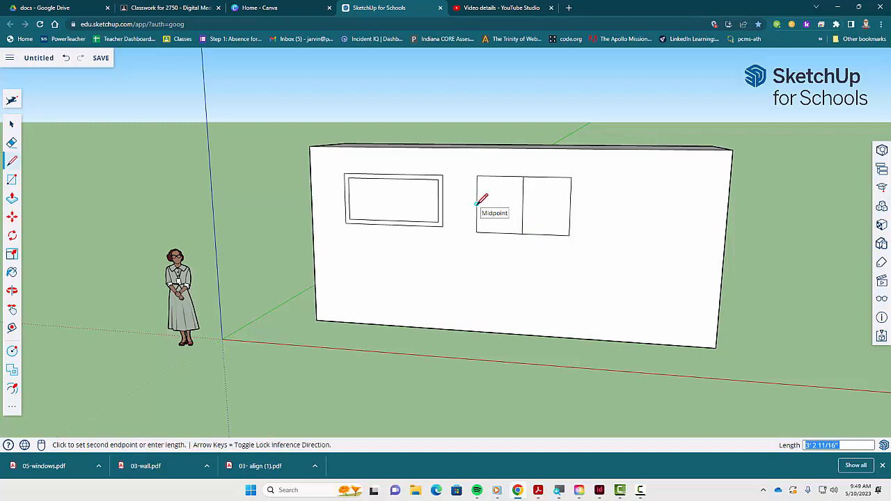
left_click(570, 205)
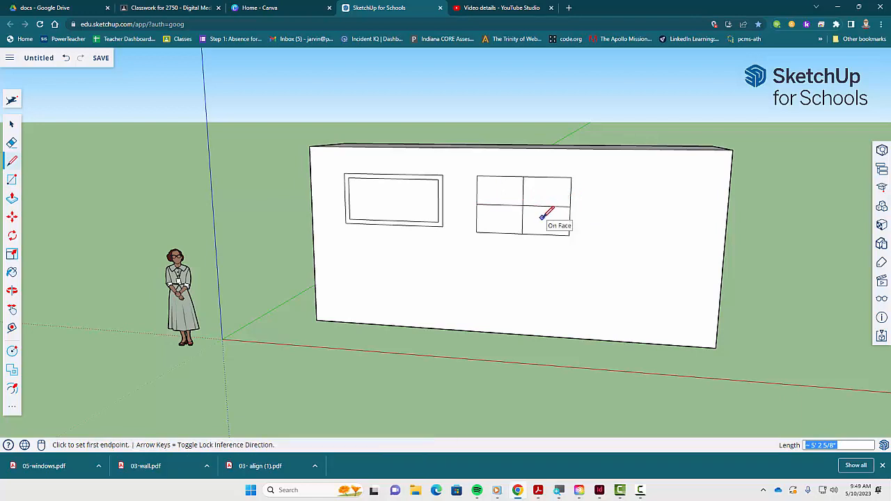
key("space")
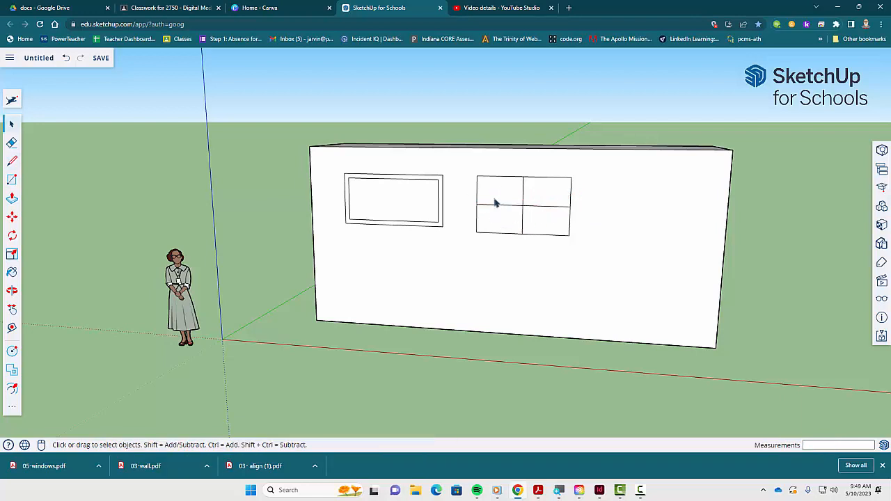
- Offset the two upper panes of the second window inward about 2 inches each to frame them
left_click(504, 197)
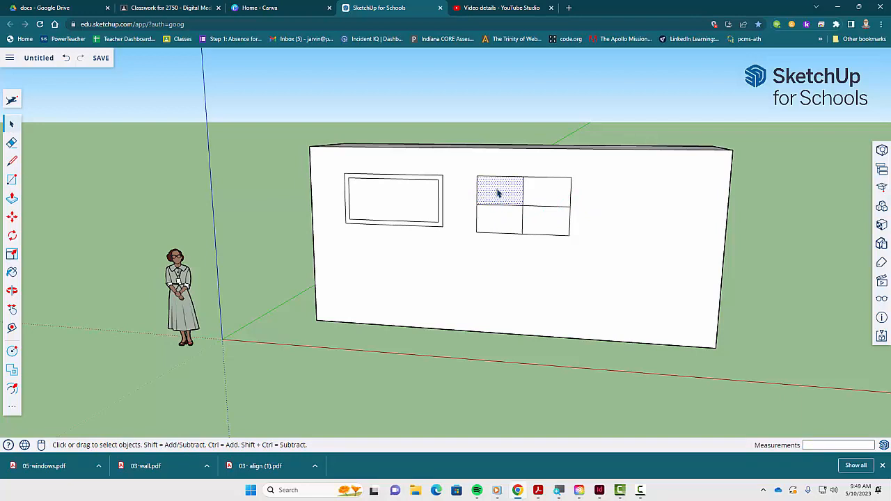
key("f")
left_click(500, 193)
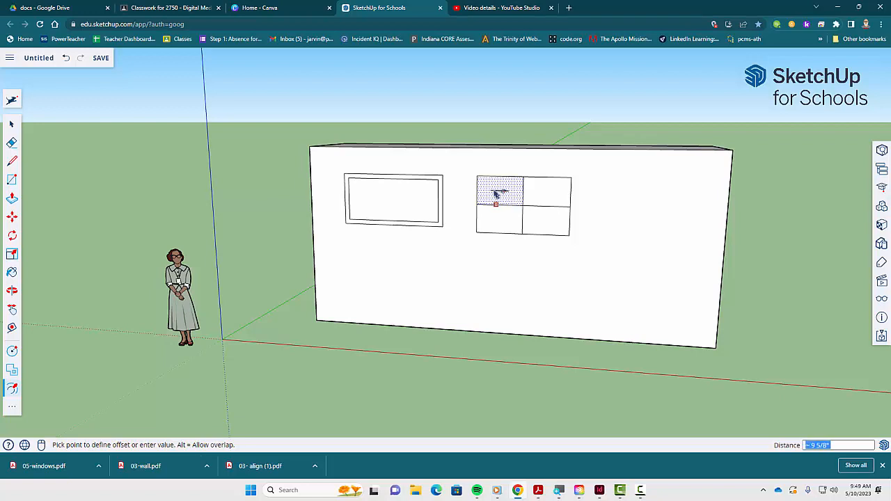
left_click(485, 203)
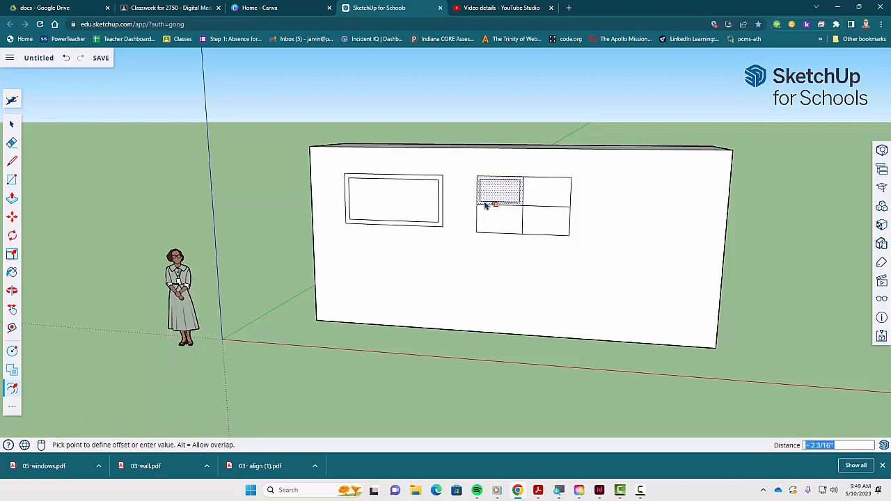
key("space")
left_click(547, 198)
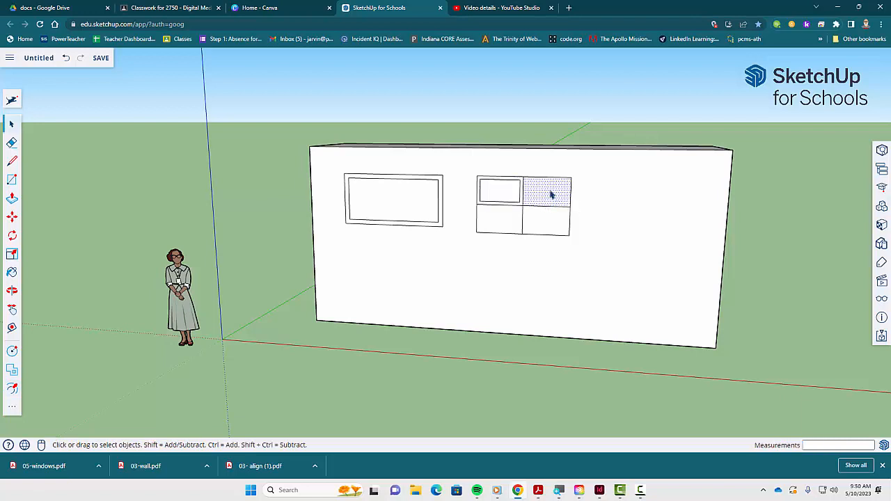
key("f")
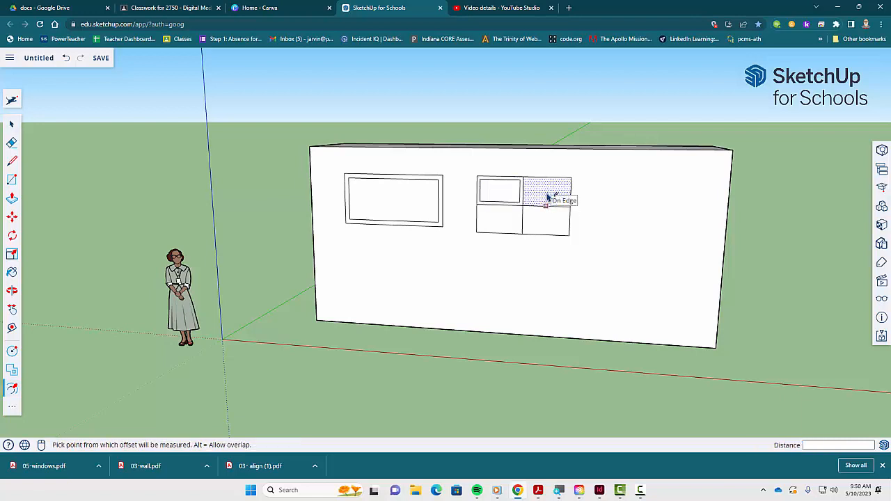
left_click(544, 197)
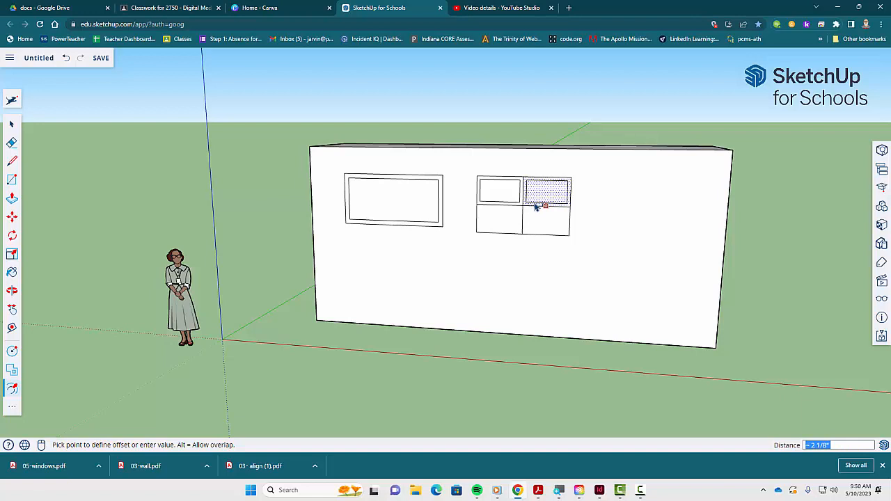
left_click(538, 206)
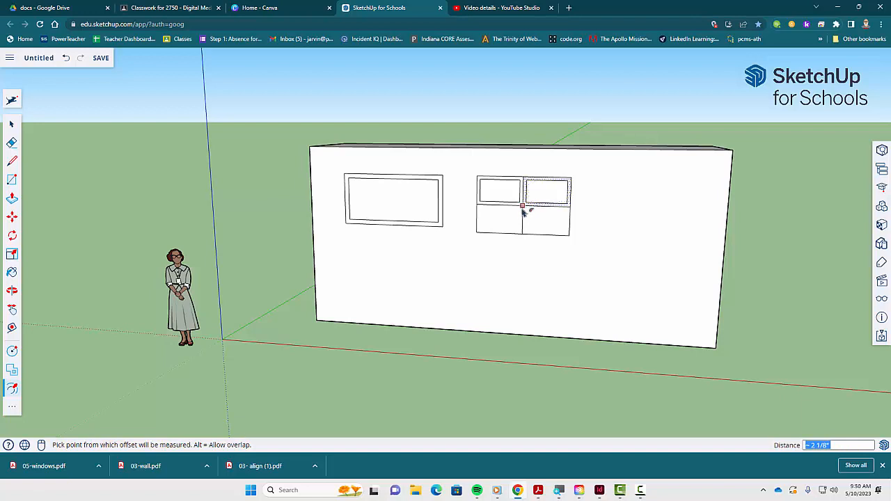
scroll(523, 209, "up", 3)
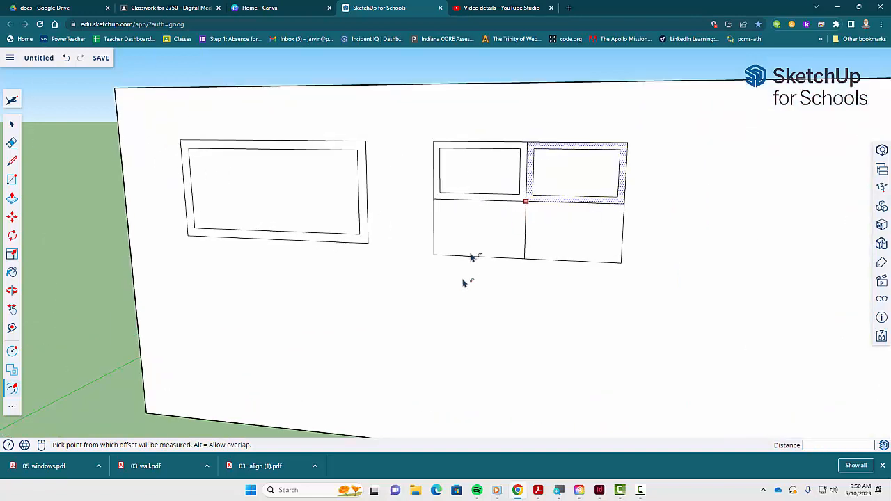
key("space")
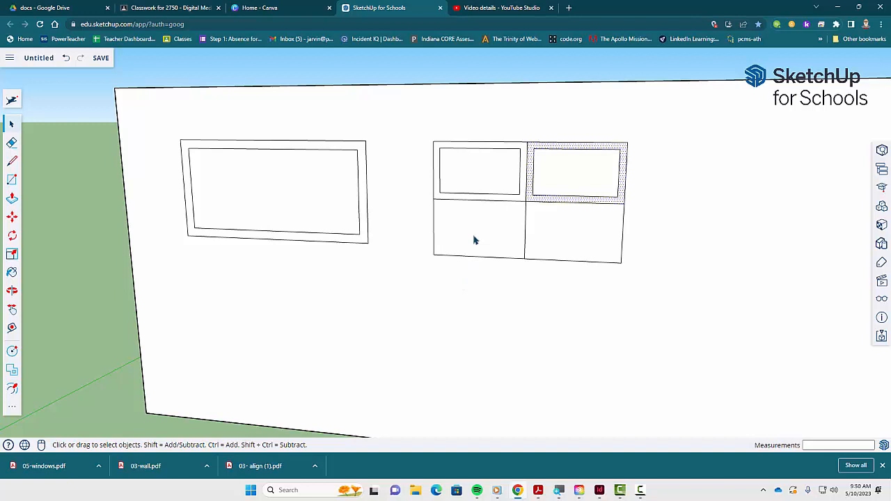
- Offset the two lower panes of the second window inward about 2 inches each to frame them
left_click(475, 236)
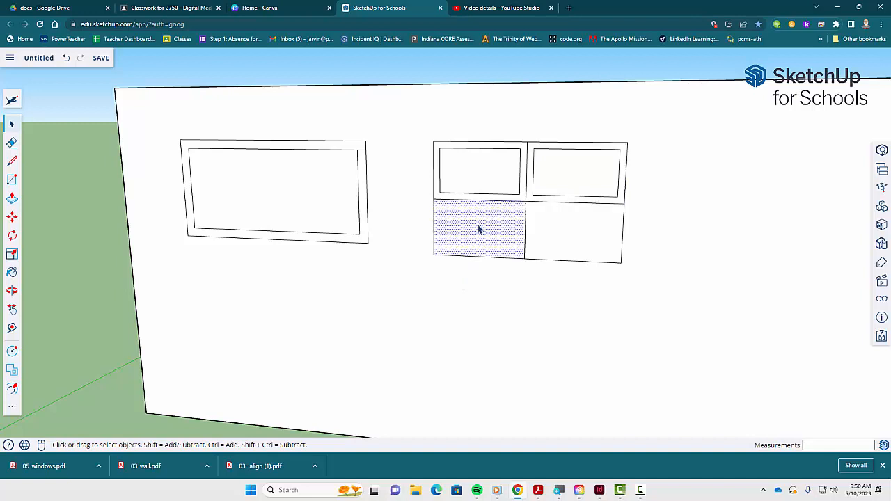
key("f")
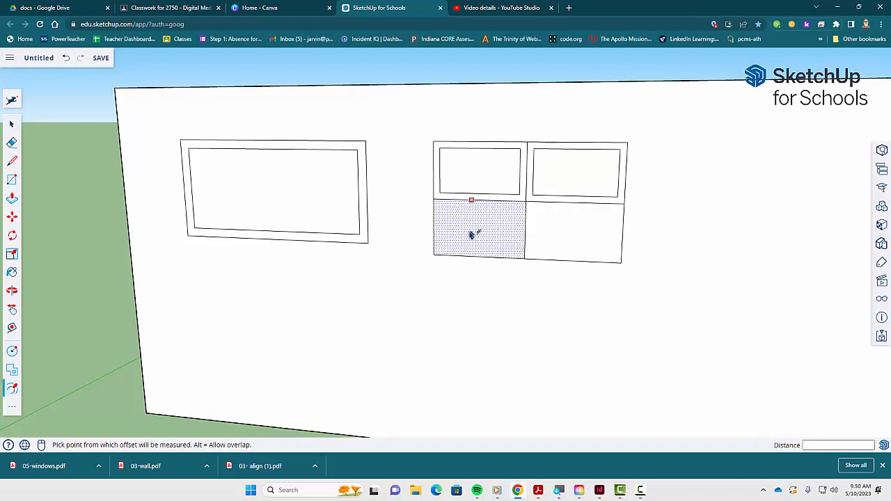
left_click(474, 234)
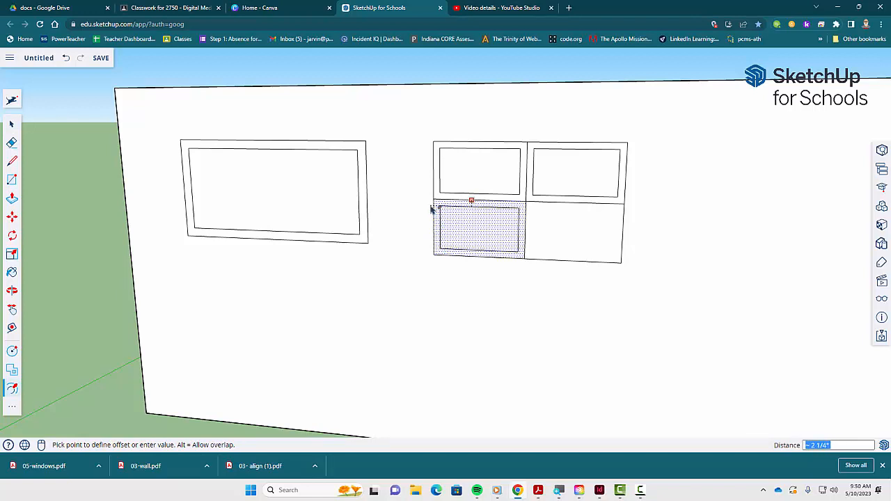
left_click(431, 210)
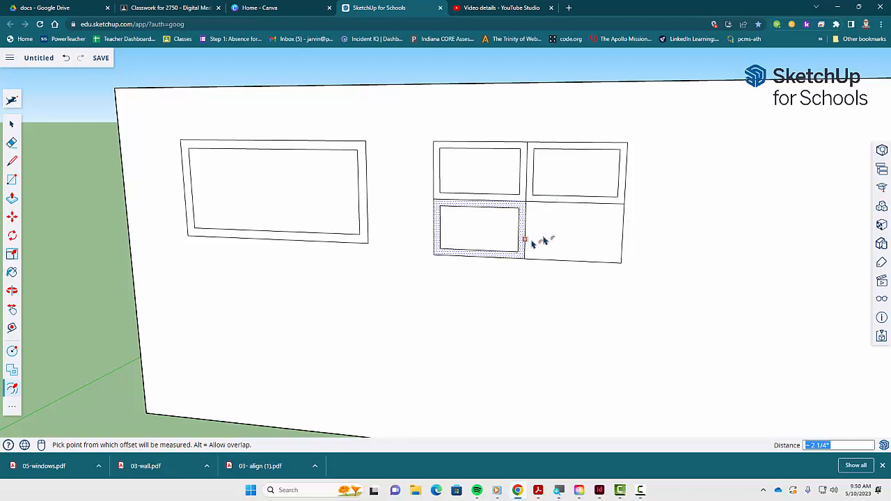
key("space")
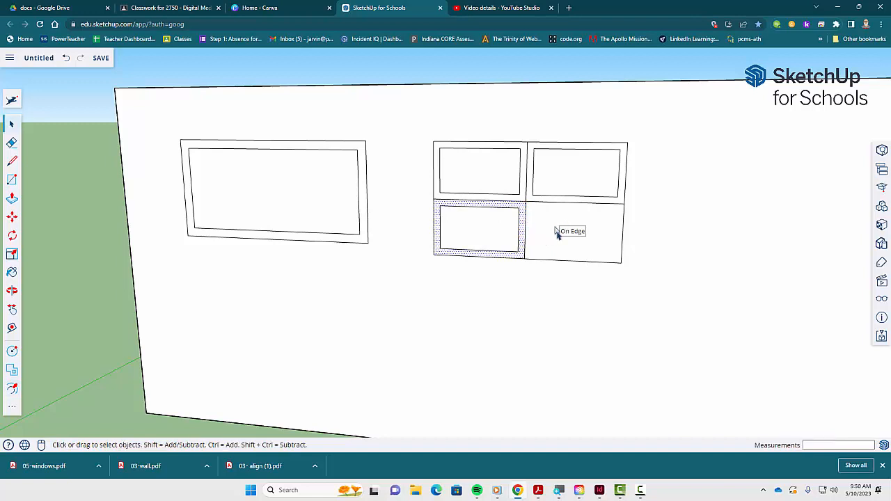
left_click(562, 234)
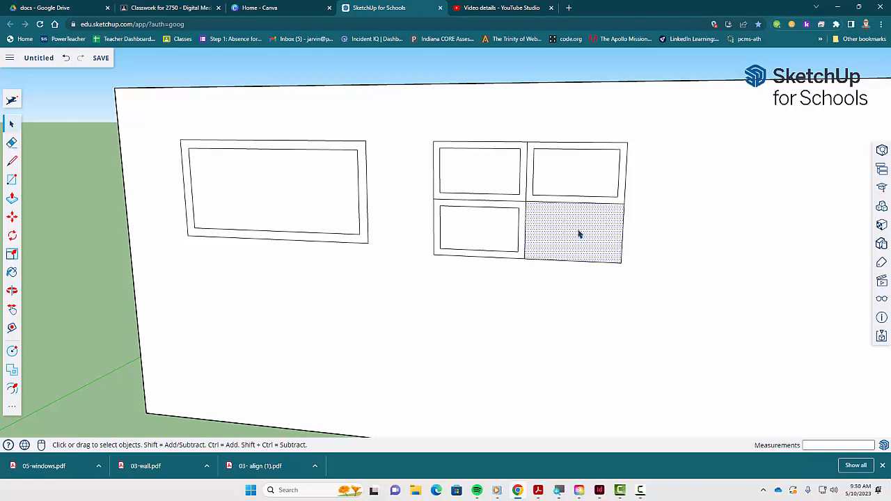
key("f")
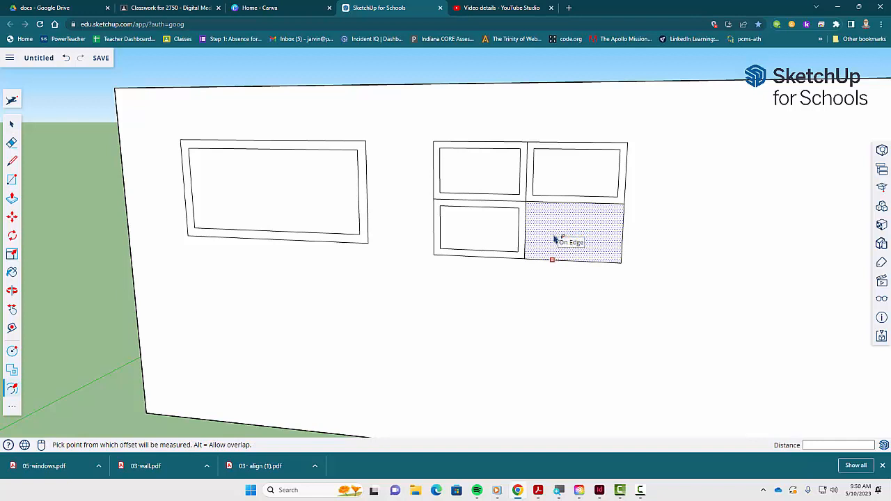
left_click(540, 220)
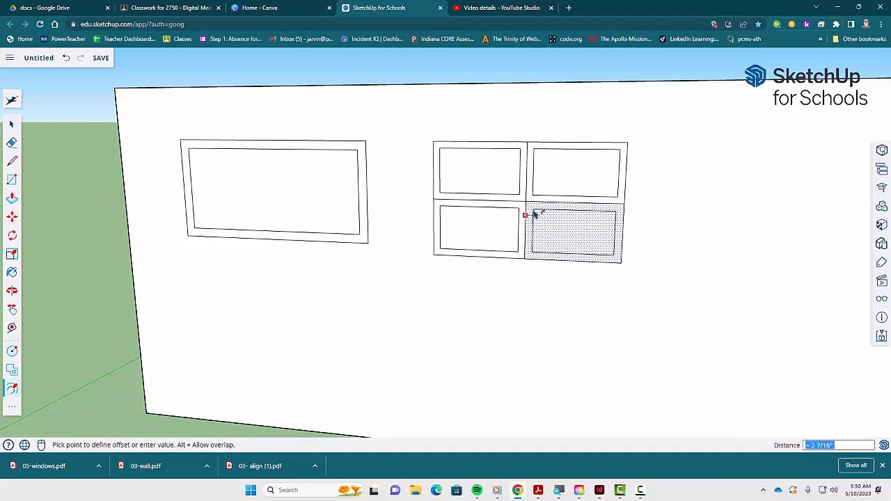
left_click(535, 214)
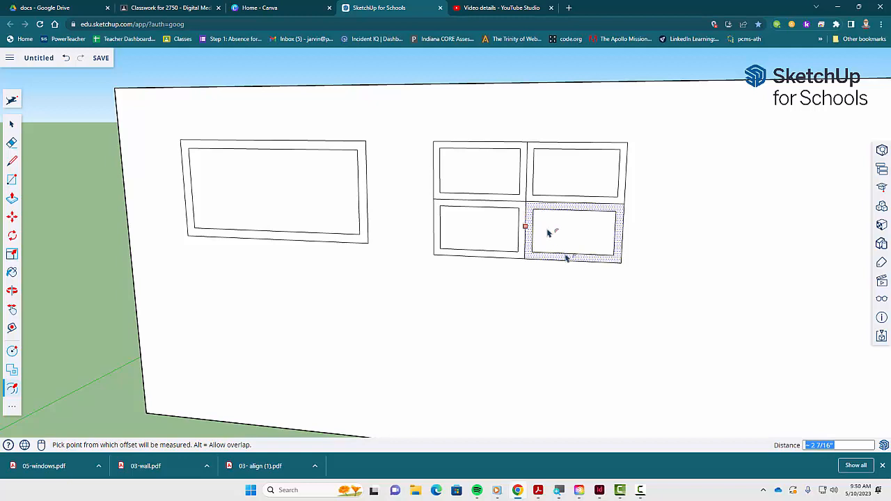
key("space")
left_click(613, 322)
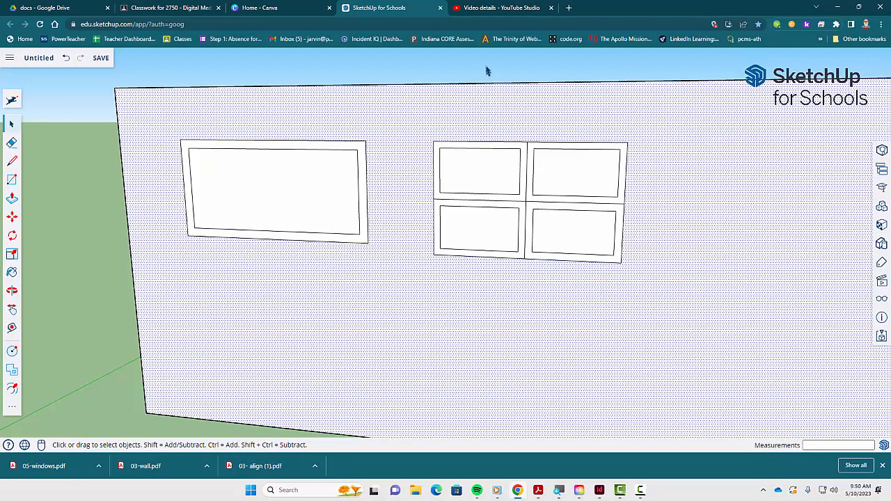
left_click(488, 73)
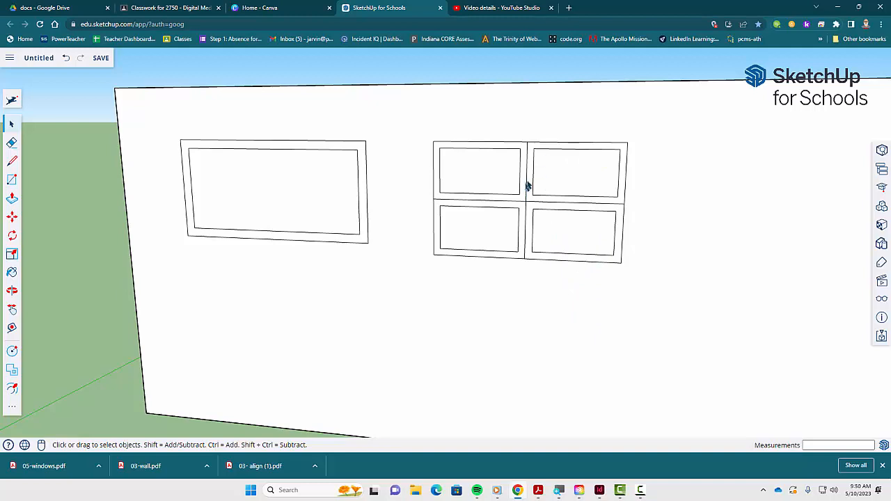
- Review the Window 3 instructions in the PDF, highlighting the 2 Point Arc Tool
key("alt+Tab")
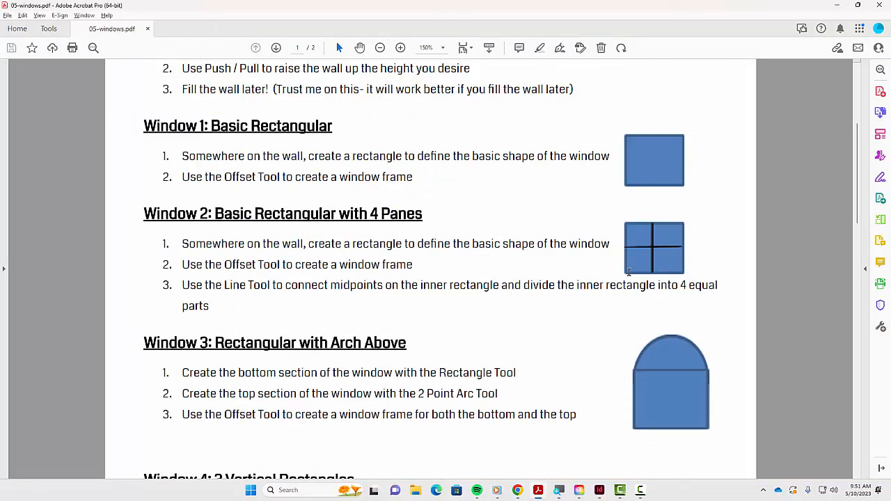
key("alt+Tab")
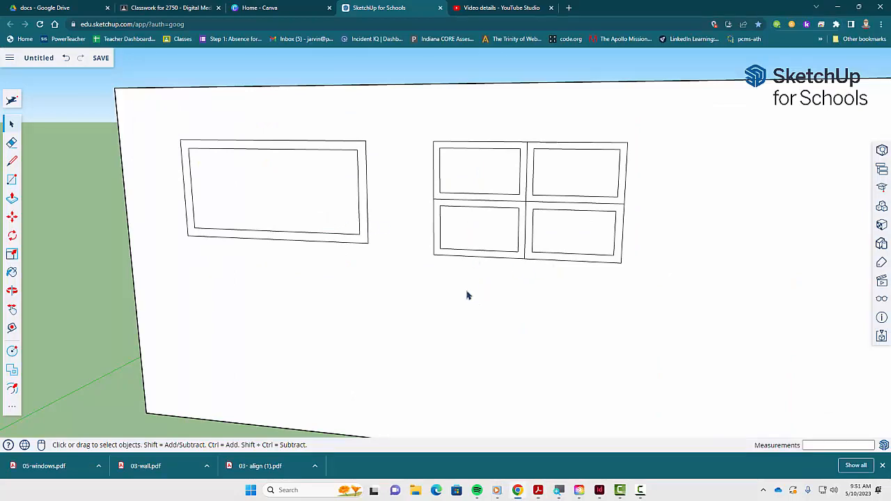
key("alt+Tab")
scroll(412, 357, "down", 3)
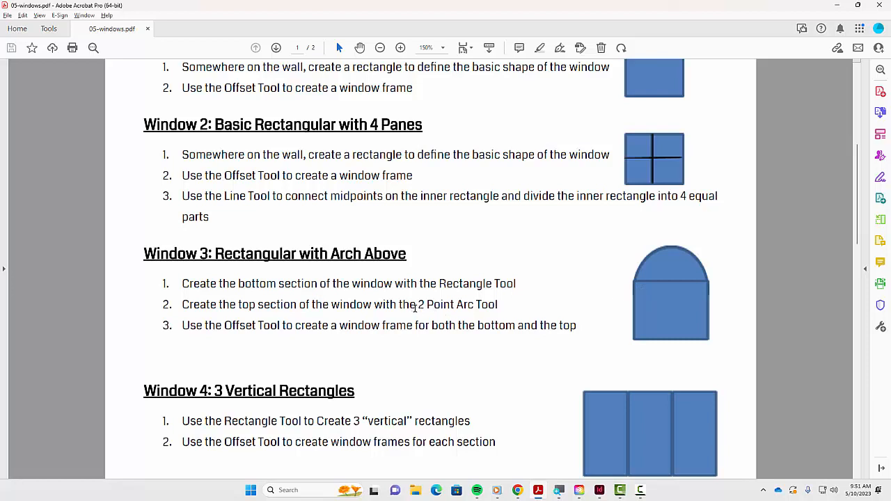
left_click_drag(419, 304, 486, 309)
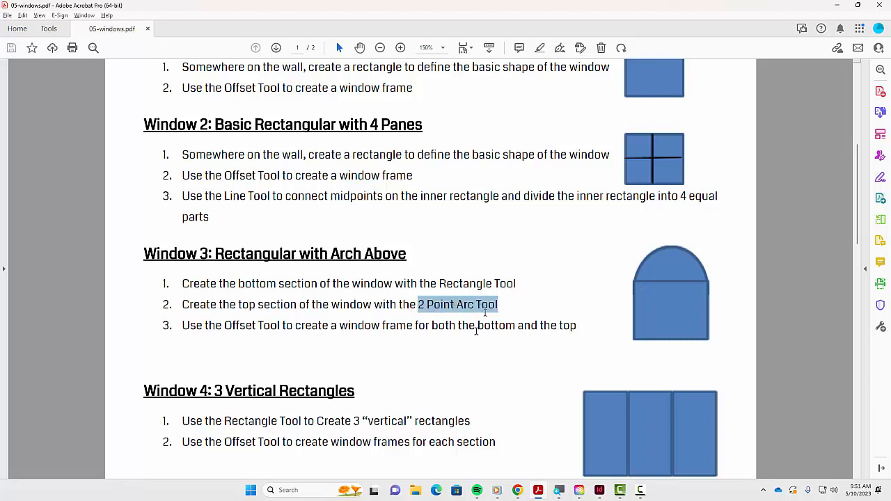
left_click(529, 317)
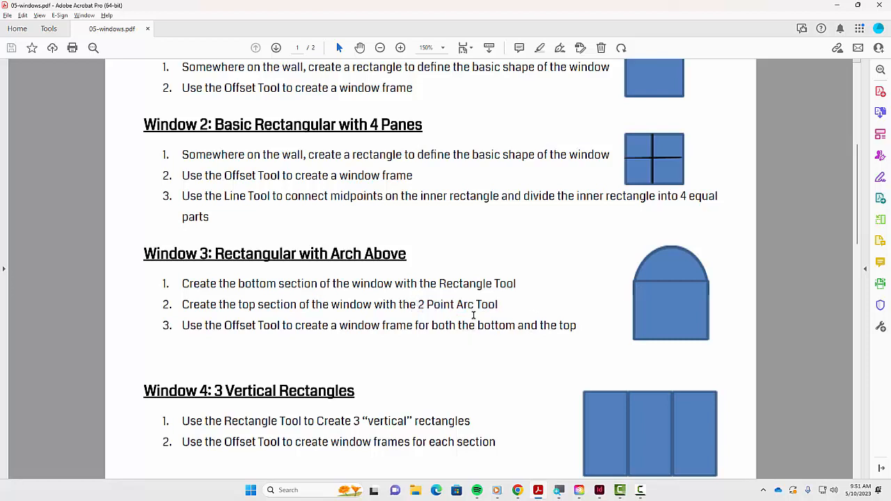
key("alt+Tab")
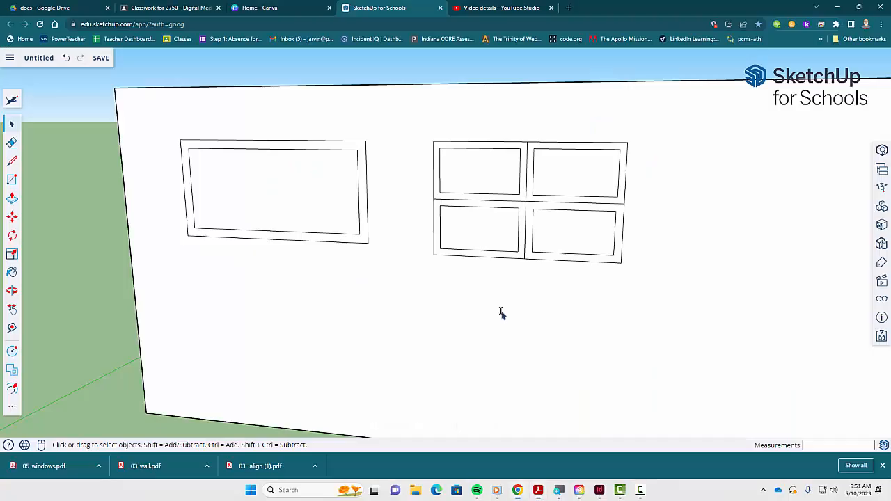
- Draw a third rectangle about 2 ft 6 in by 2 ft 5 in on the wall, right of the second window
key("h")
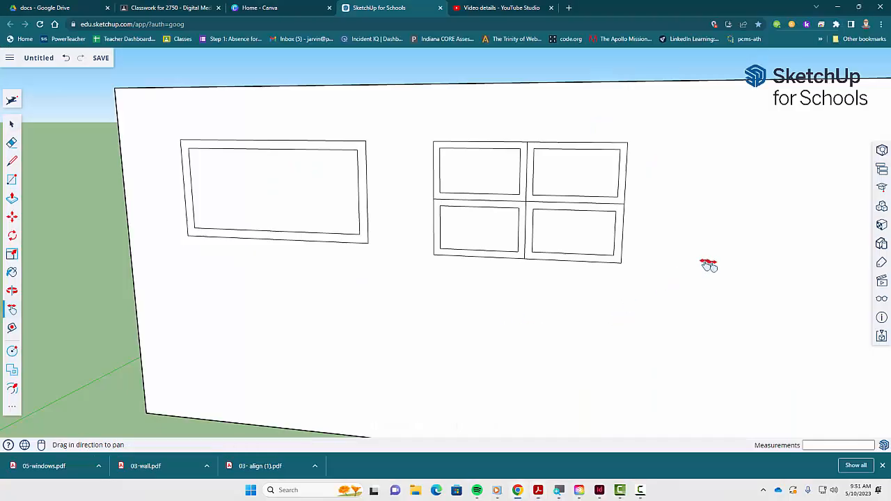
left_click_drag(706, 265, 504, 270)
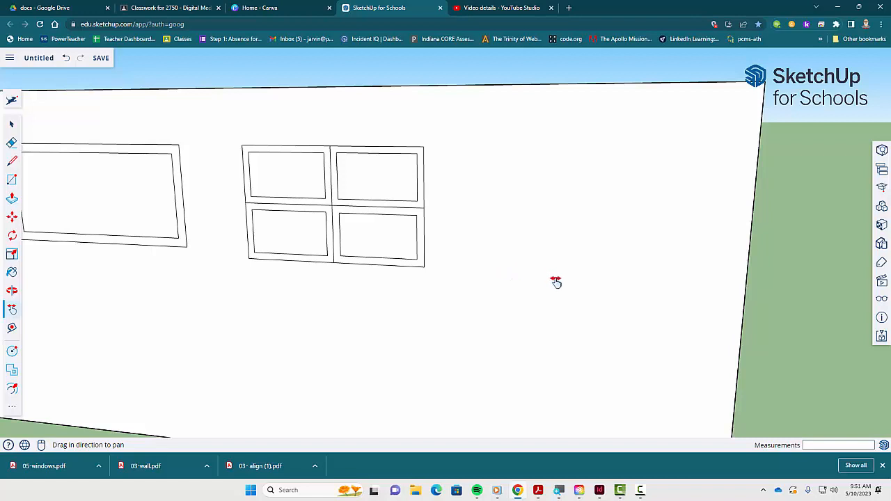
key("r")
left_click(530, 272)
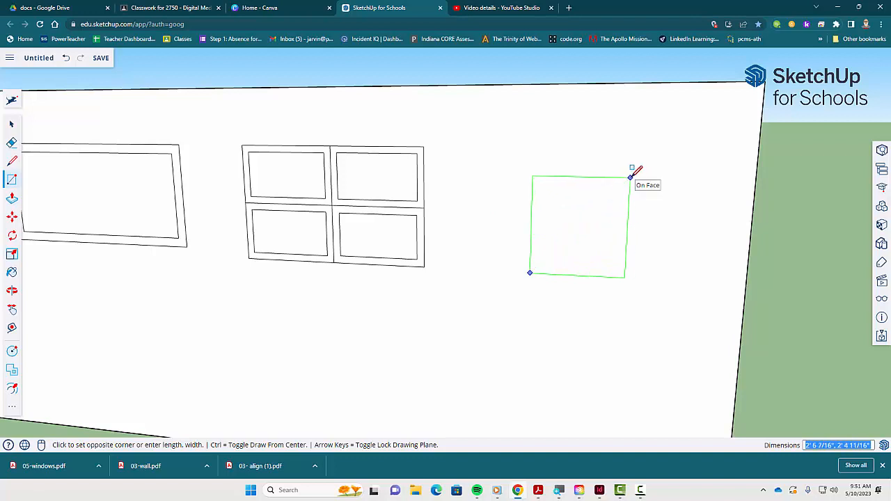
left_click(631, 177)
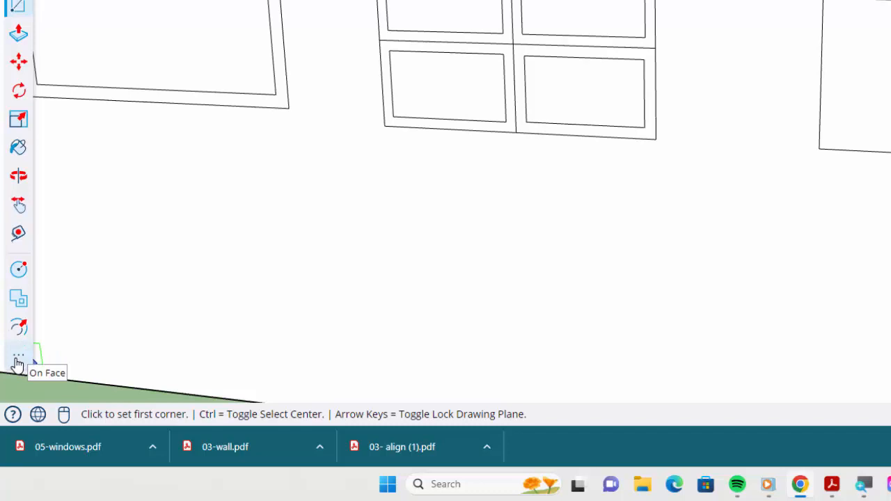
- Draw a half-circle arch with the 2 Point Arc tool across the top edge of the third rectangle, bulging about 1 ft 2 in
left_click(18, 358)
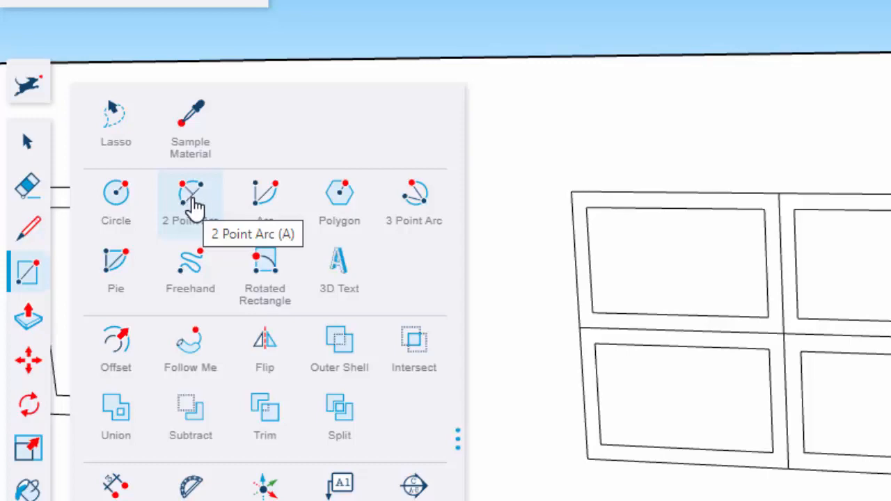
left_click(194, 202)
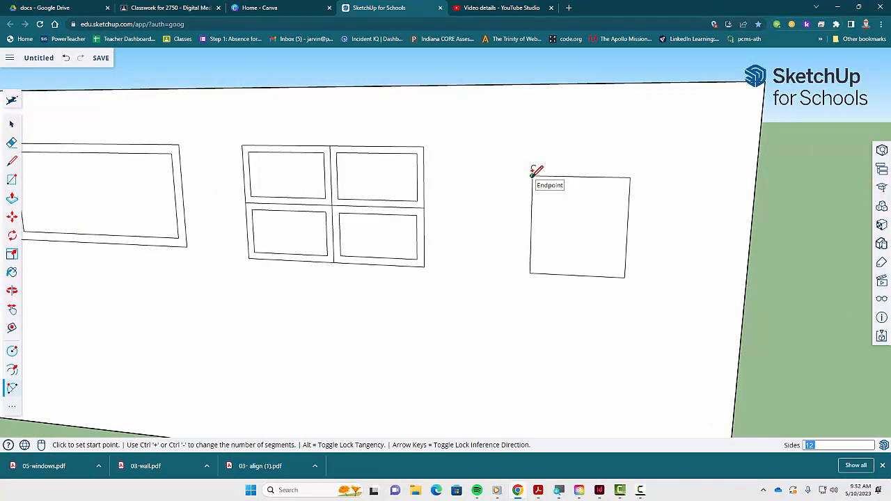
left_click(531, 175)
left_click(532, 175)
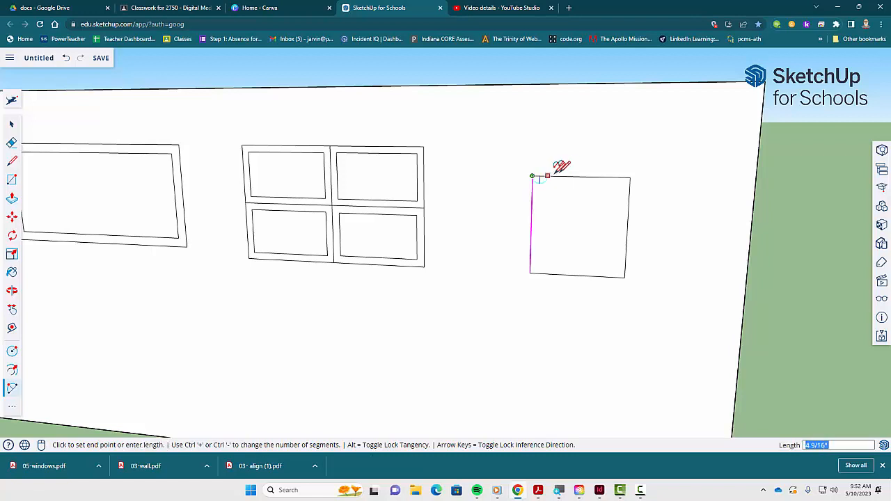
left_click(630, 176)
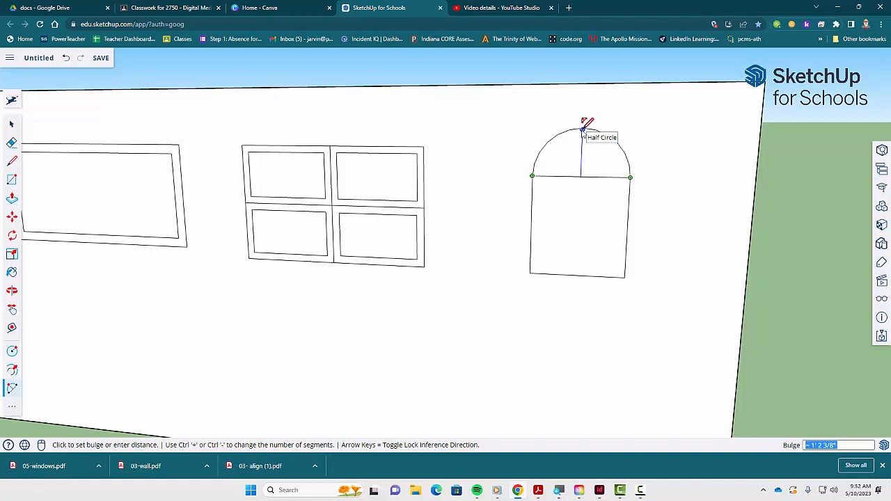
left_click(584, 130)
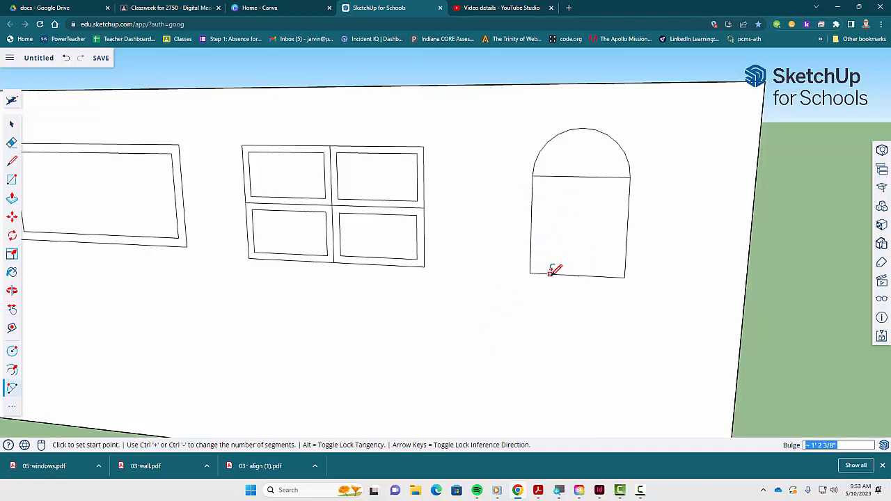
- Offset the third window's lower rectangle inward about 2 5/16 inches to create its frame
key("space")
left_click(584, 217)
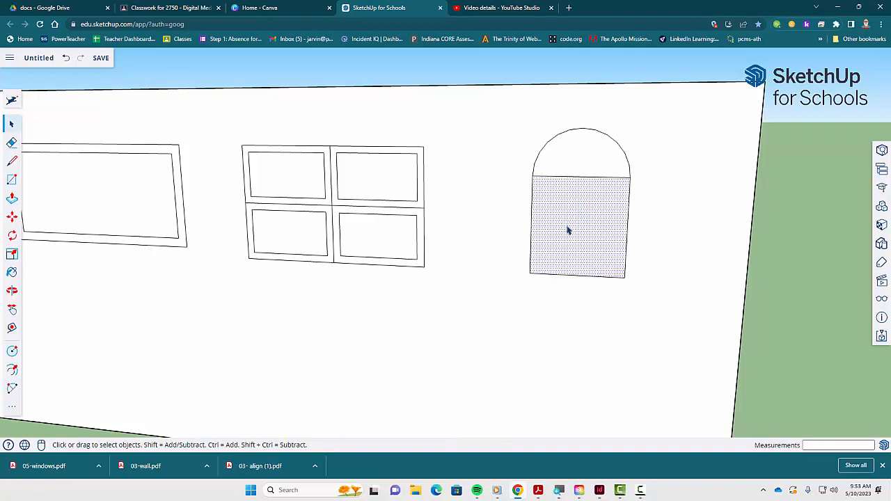
key("f")
left_click(557, 201)
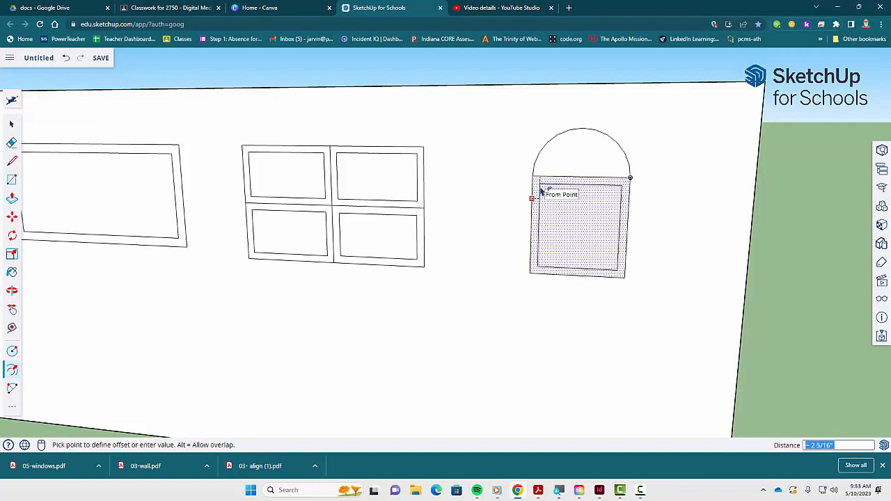
left_click(541, 191)
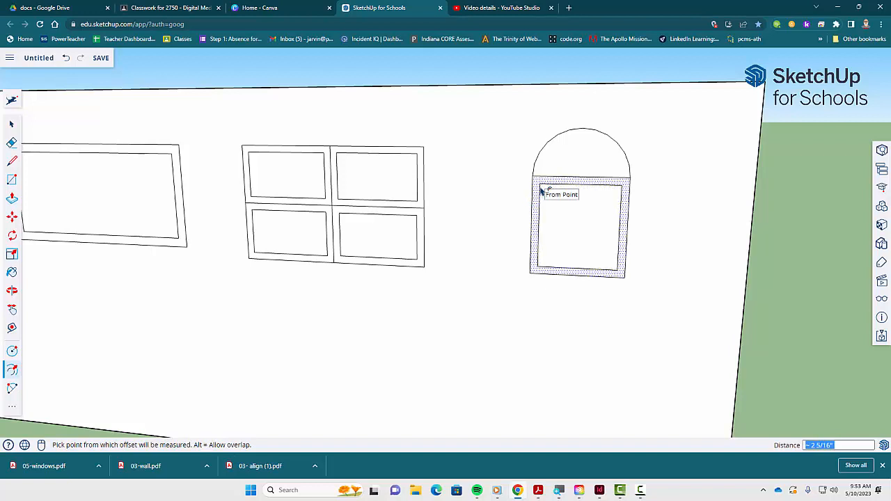
key("space")
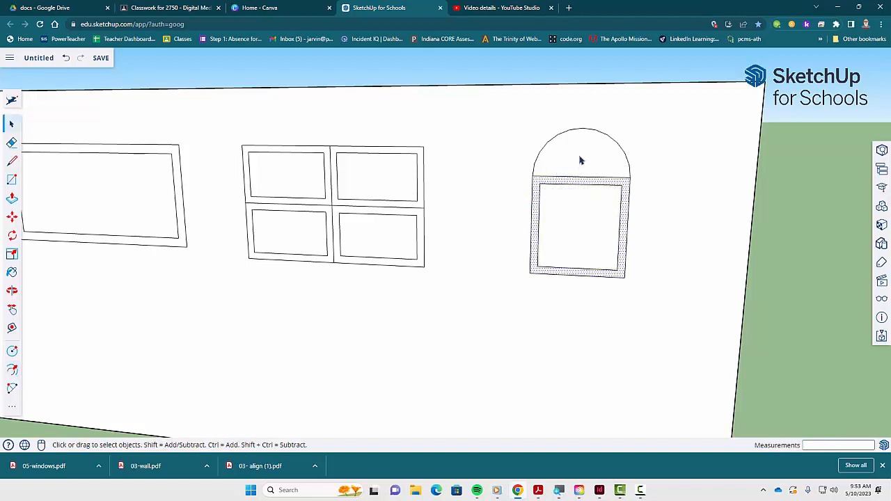
- Offset the arch face inward about 2 3/16 inches to frame the top section of the third window
left_click(581, 160)
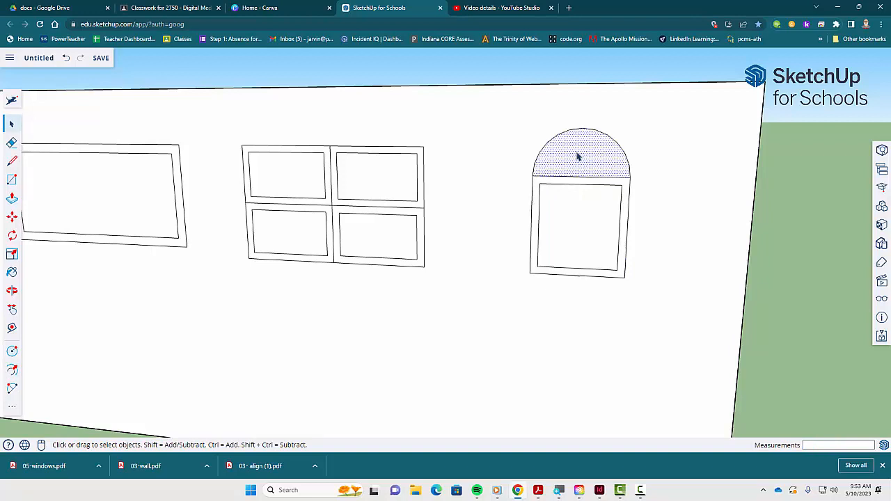
key("f")
left_click(573, 160)
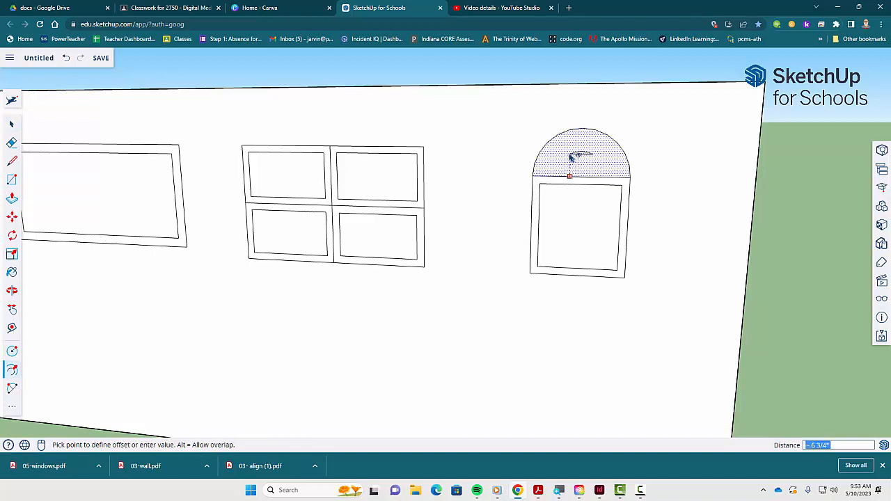
left_click(604, 175)
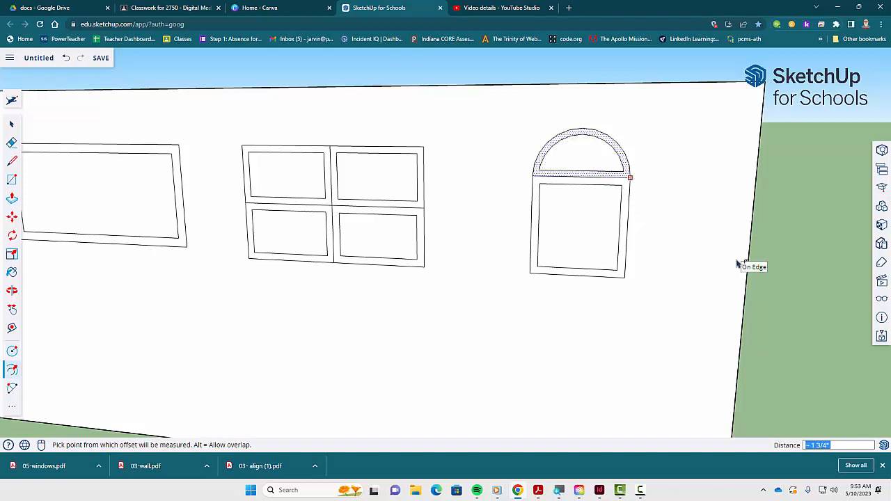
key("space")
left_click(818, 259)
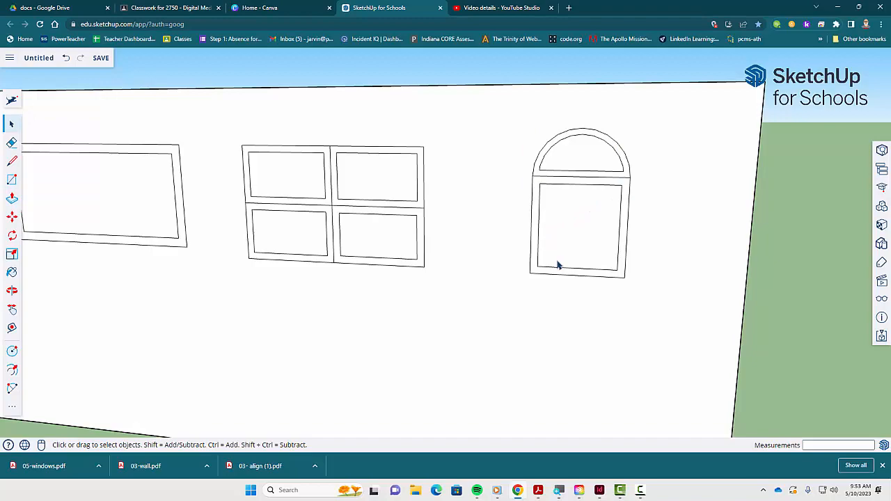
- Review the Window 3 and Window 4 instructions in the PDF
key("alt+Tab")
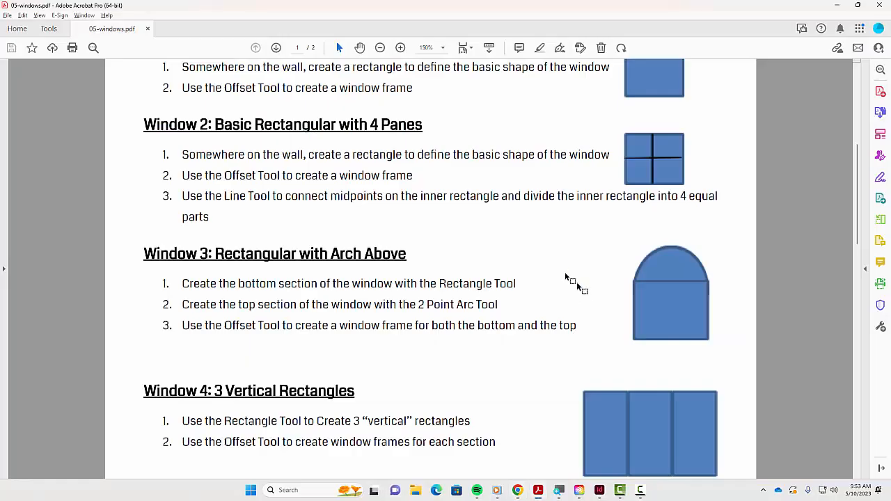
scroll(629, 296, "down", 1)
scroll(628, 292, "up", 3)
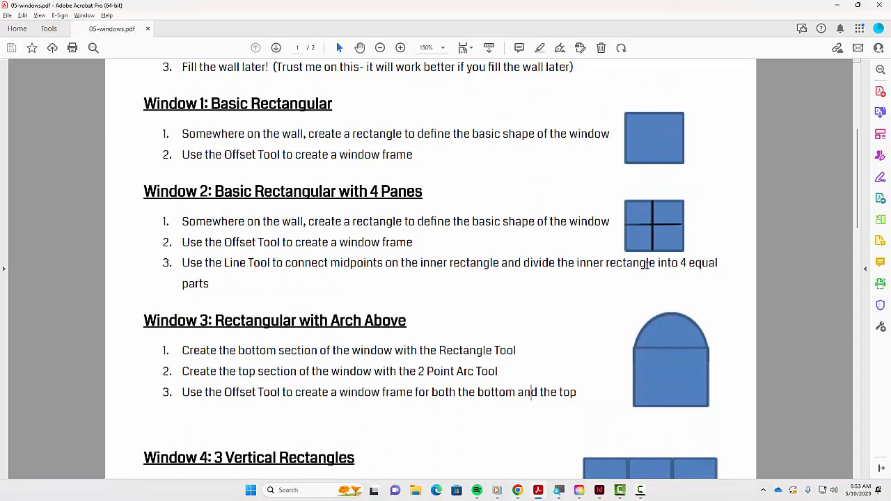
scroll(641, 310, "down", 1)
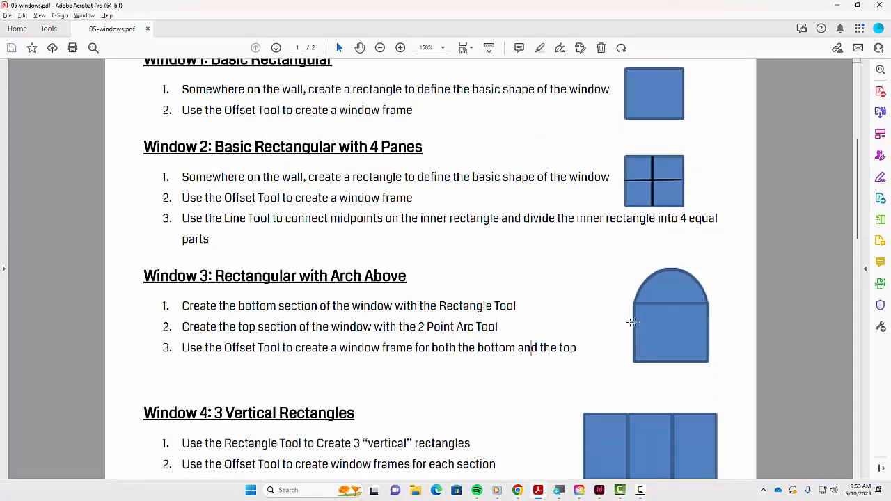
scroll(623, 343, "down", 3)
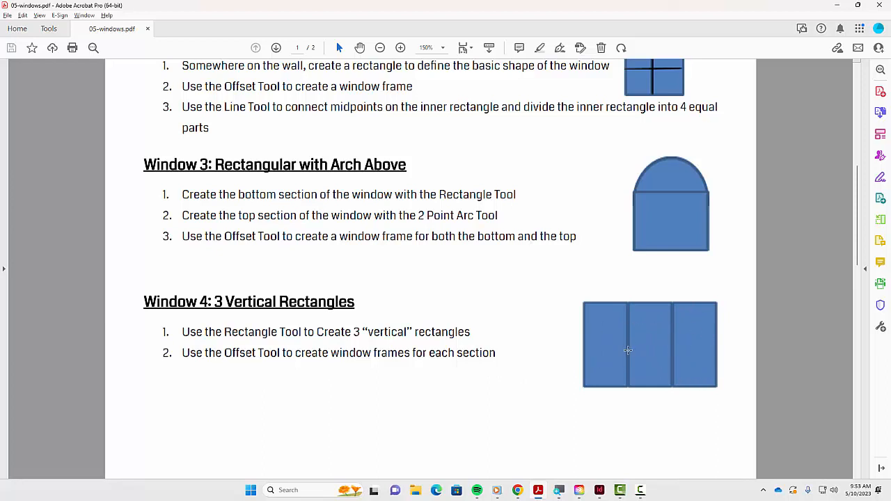
key("alt+Tab")
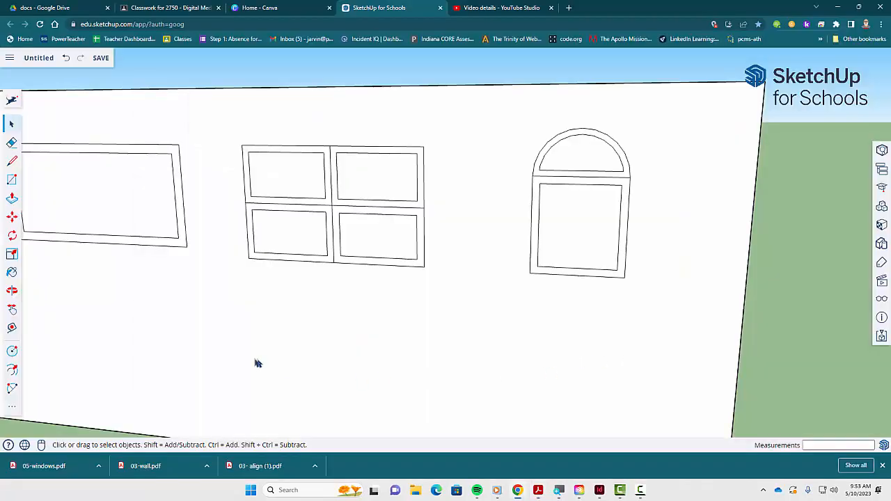
- Draw three adjacent vertical rectangles, each about 3 ft 9 in tall and 1 ft 11 in wide, below the first two windows
key("h")
left_click_drag(238, 344, 372, 299)
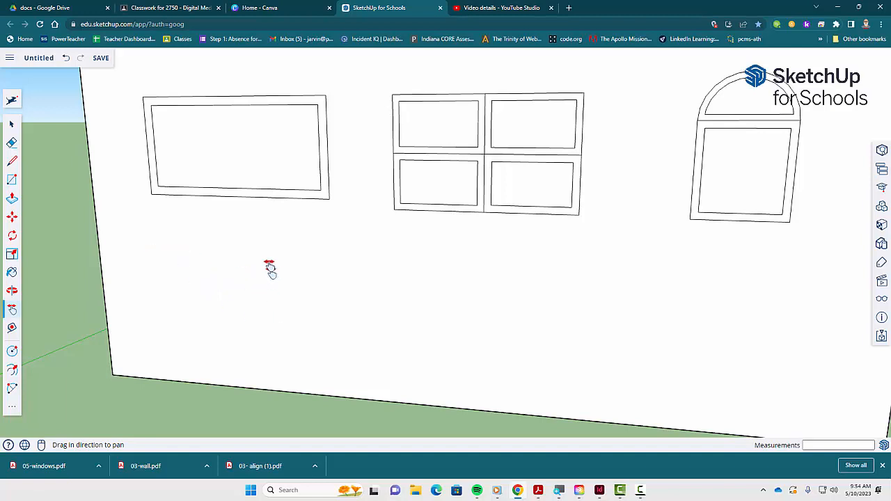
key("r")
left_click(249, 246)
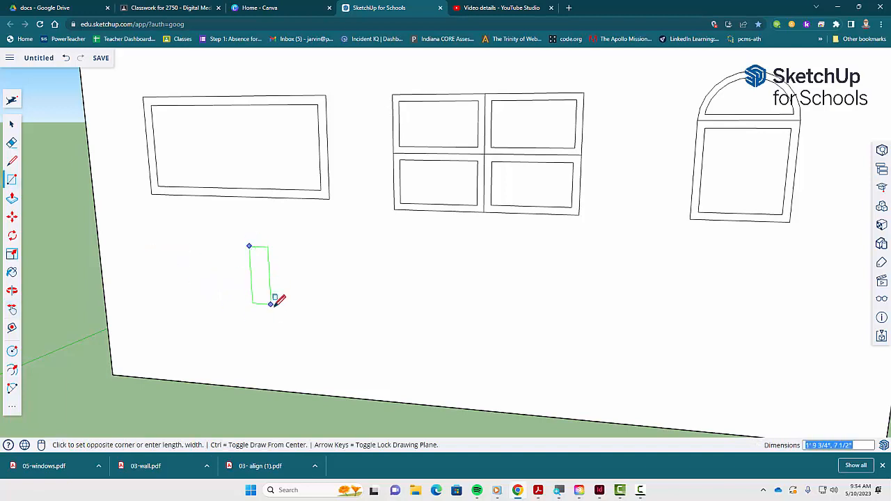
left_click(311, 366)
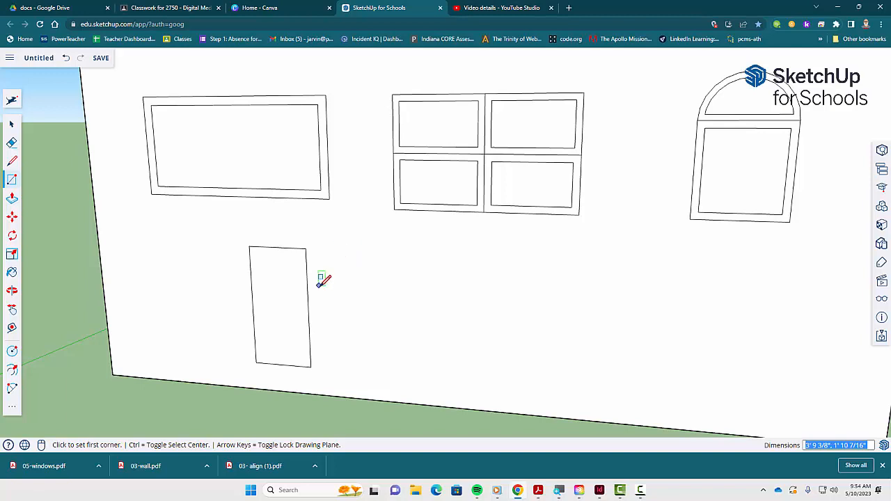
left_click(306, 248)
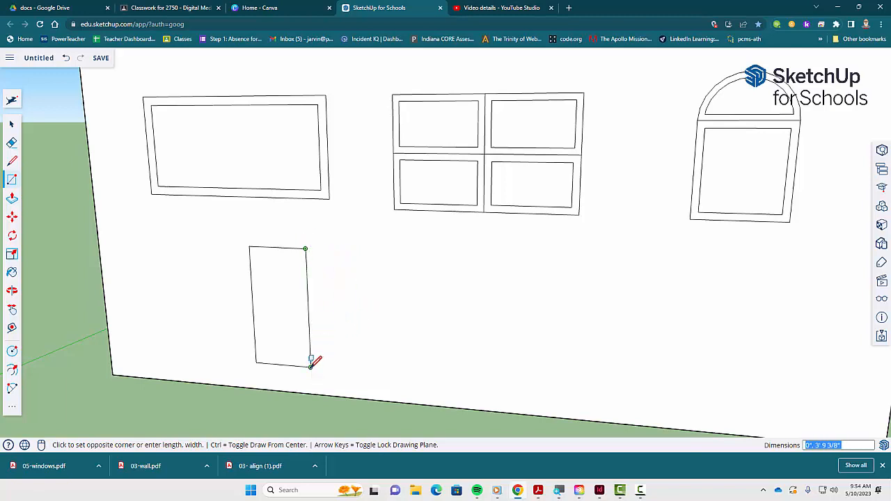
left_click(371, 370)
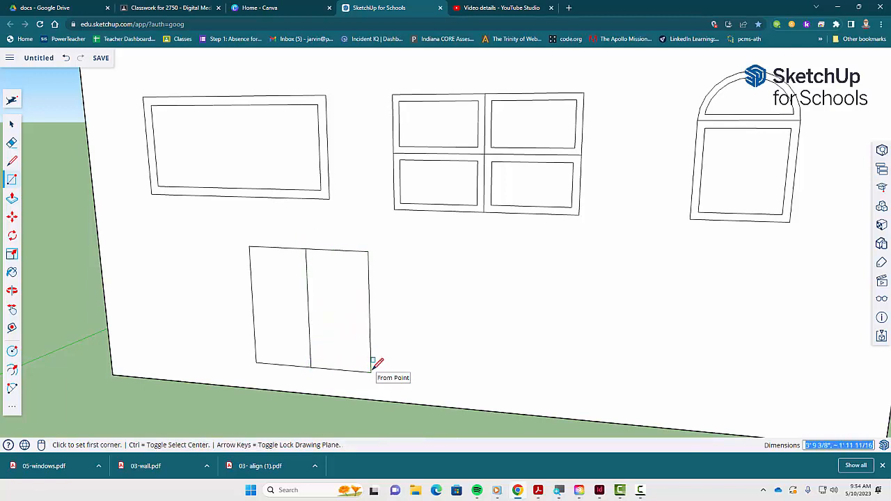
left_click(368, 251)
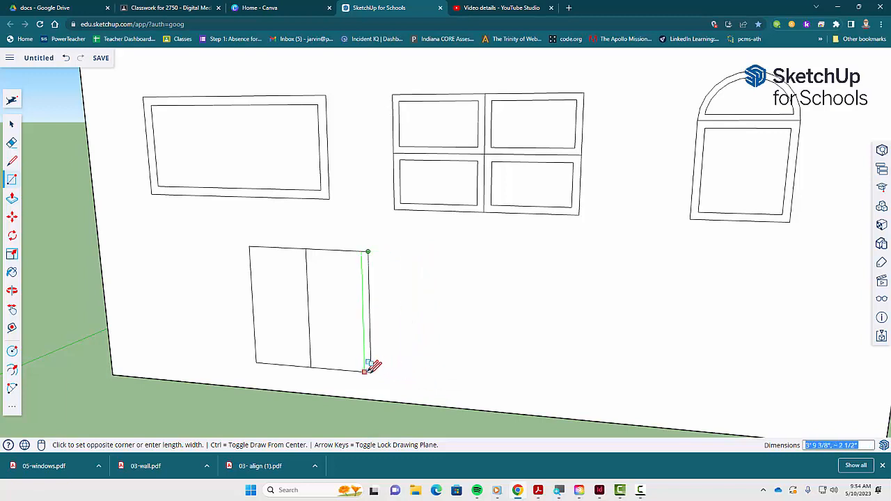
left_click(436, 375)
middle_click_drag(380, 358, 391, 299)
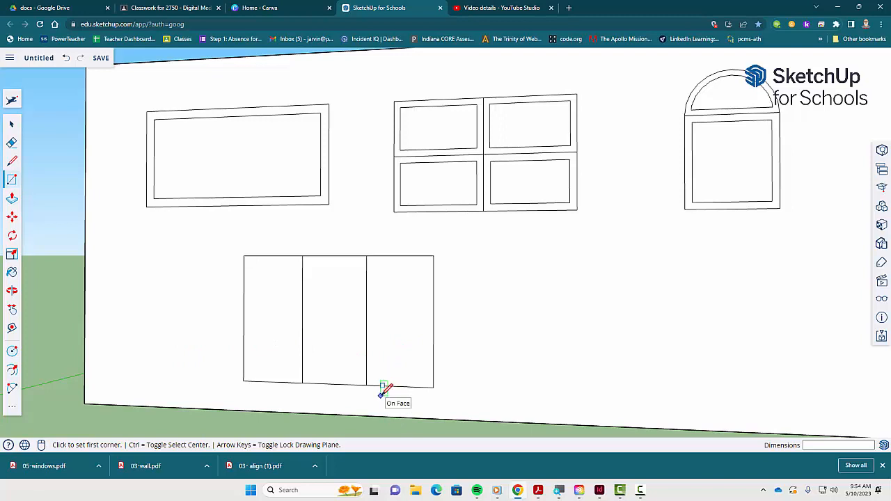
key("space")
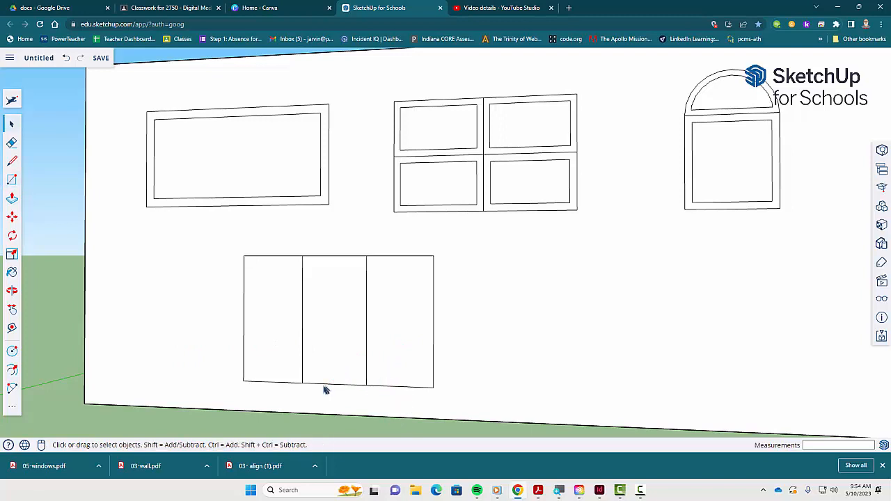
- Offset the left vertical rectangle inward about 2 13/16 inches to frame it
left_click(274, 313)
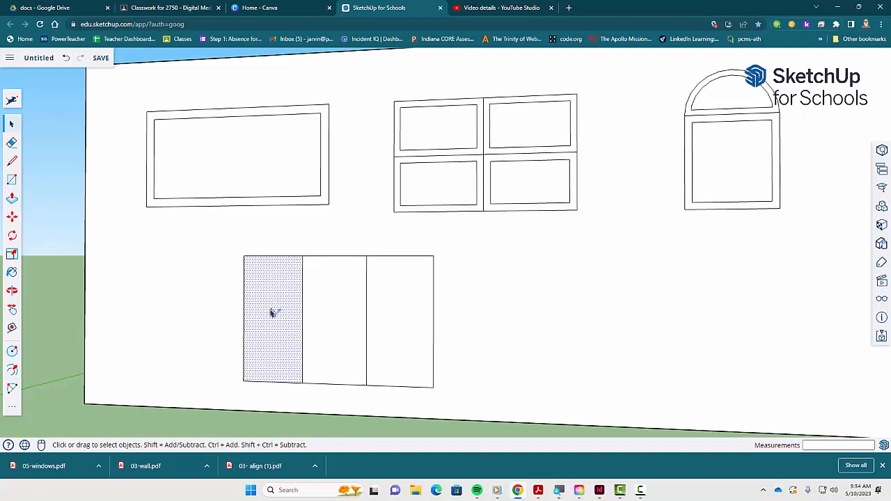
key("f")
left_click(253, 280)
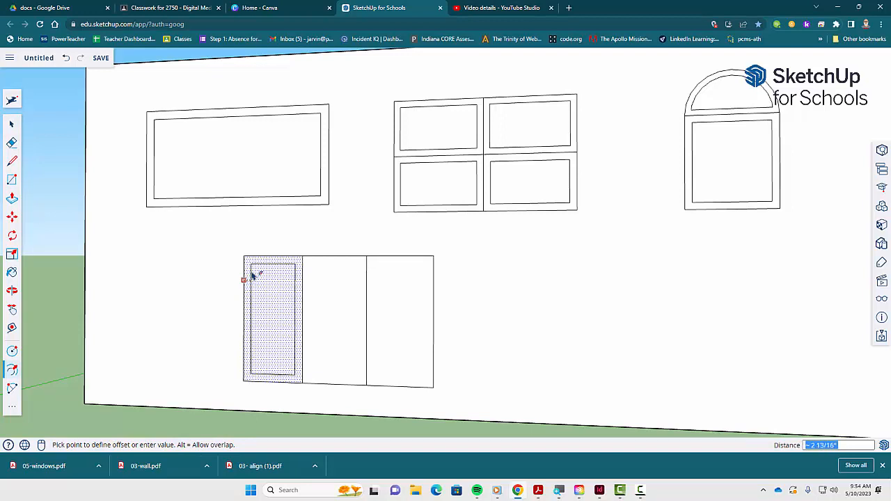
left_click(254, 274)
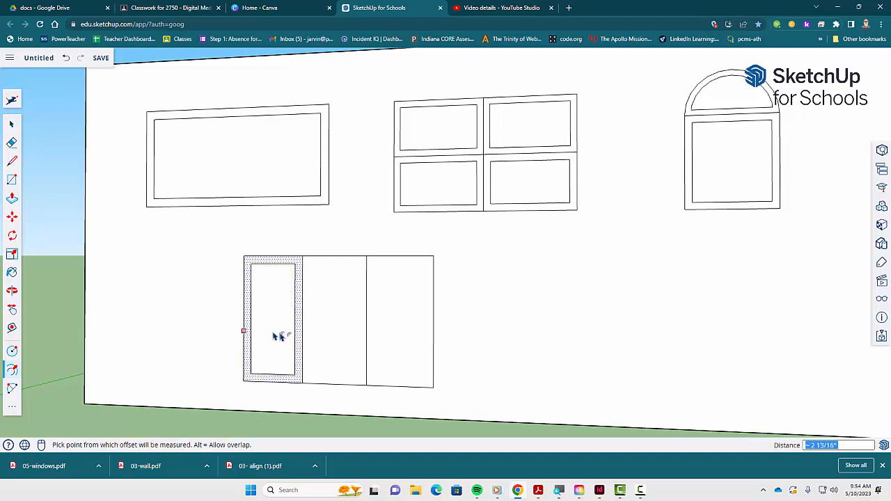
key("space")
- Offset the middle vertical rectangle inward about 2 5/16 inches to frame it
left_click(337, 312)
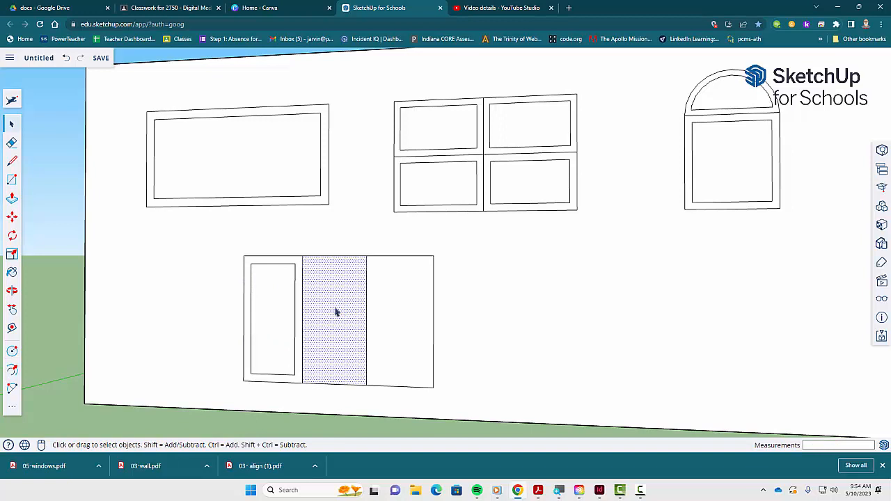
key("f")
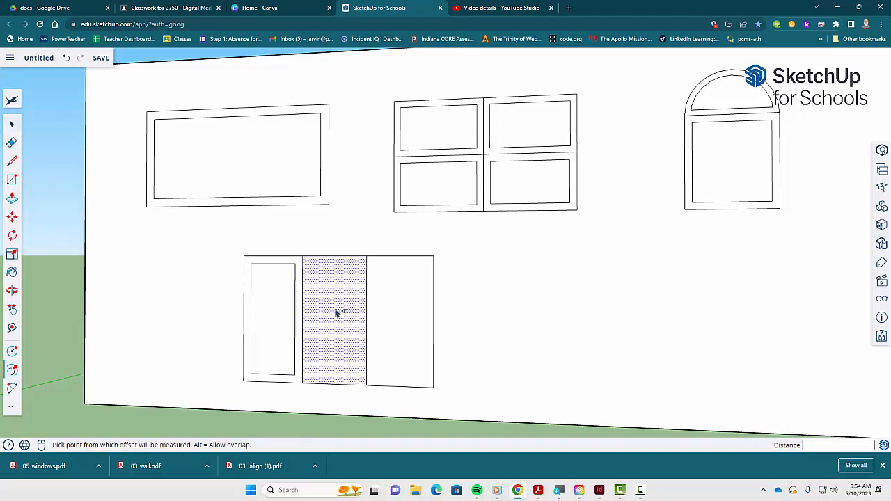
left_click(335, 313)
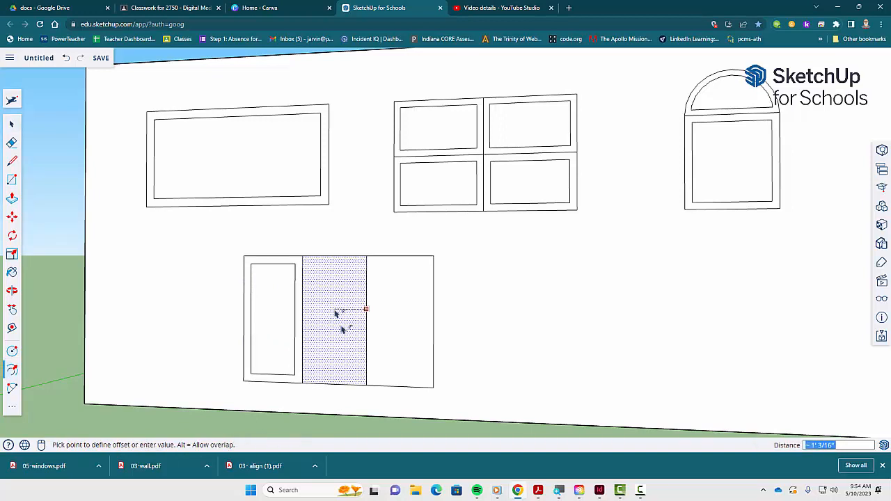
left_click(362, 376)
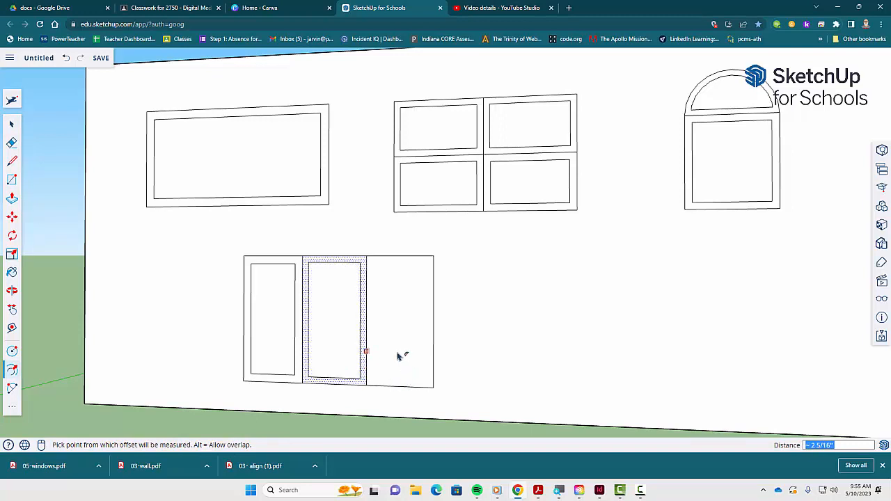
key("space")
- Offset the right vertical rectangle inward about 2 1/4 inches to frame it
left_click(396, 327)
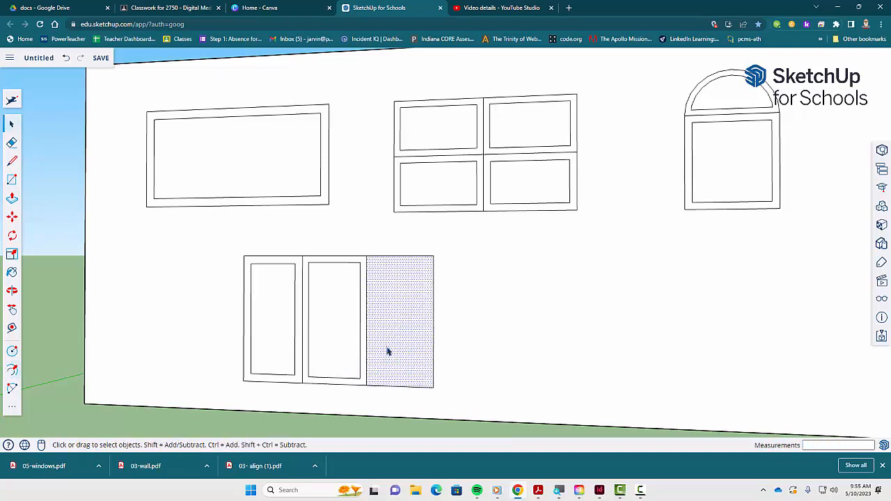
key("f")
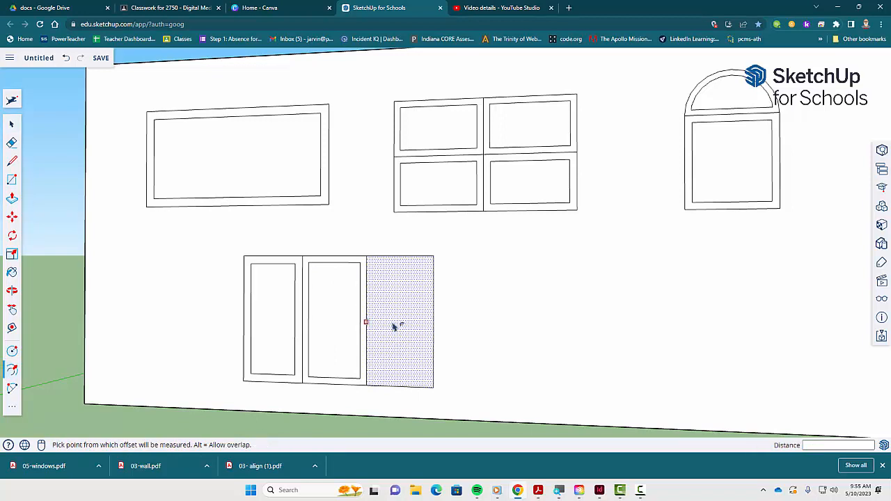
left_click(396, 328)
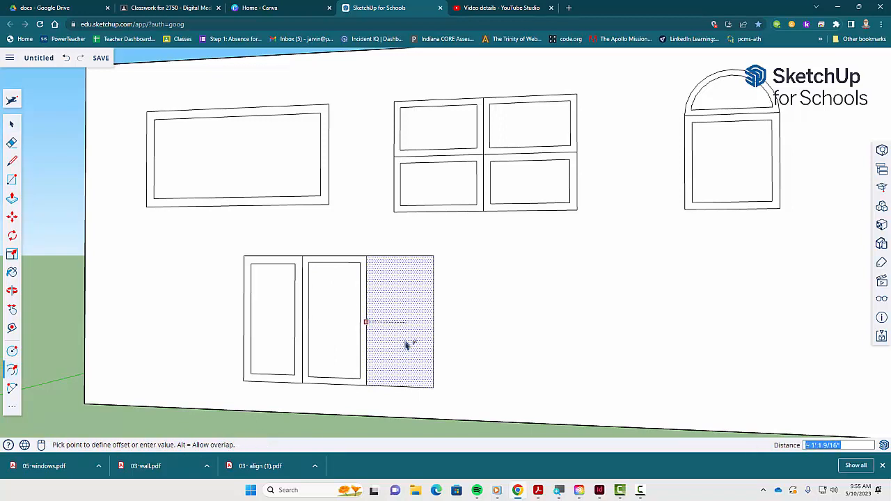
left_click(374, 316)
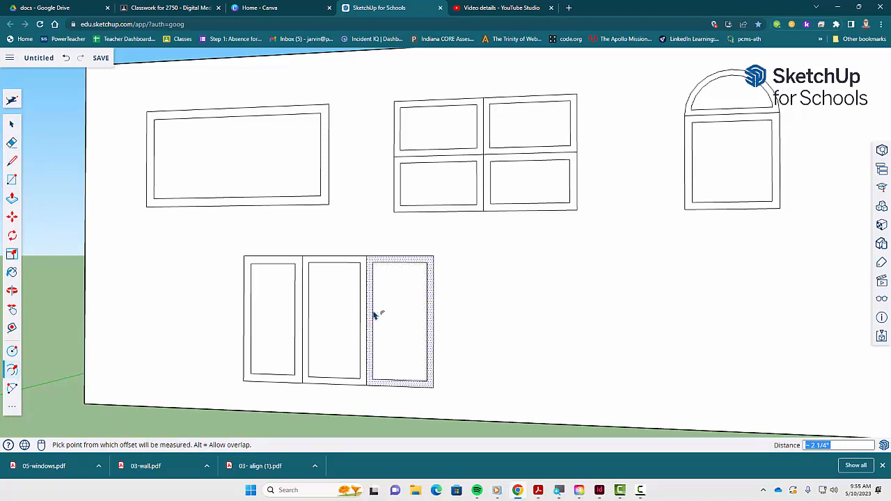
key("space")
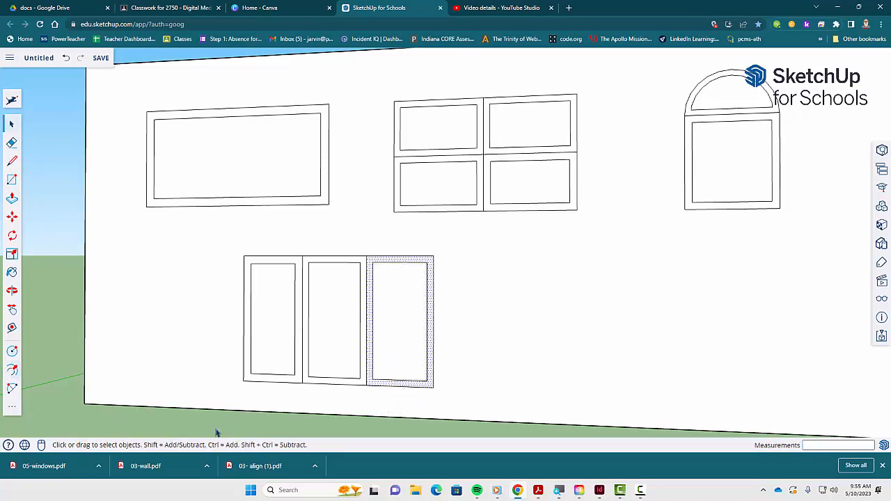
left_click(216, 433)
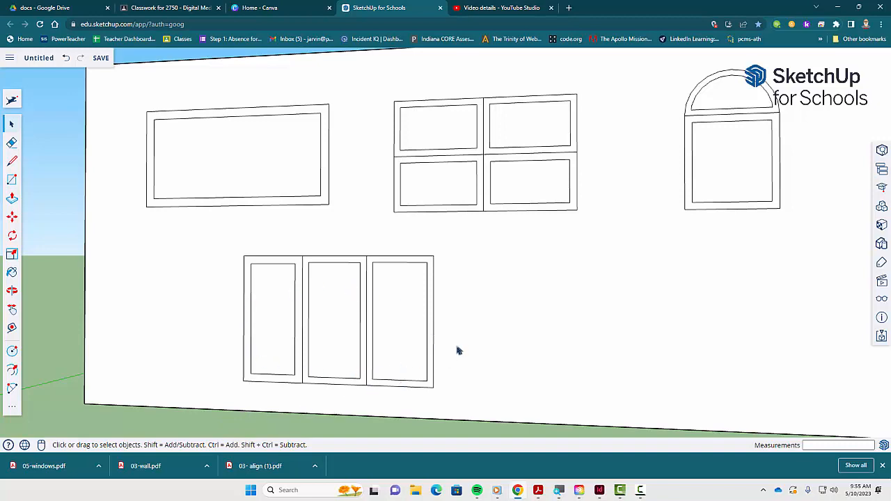
- Review the Window 5 and Filling instructions in the PDF
key("alt+Tab")
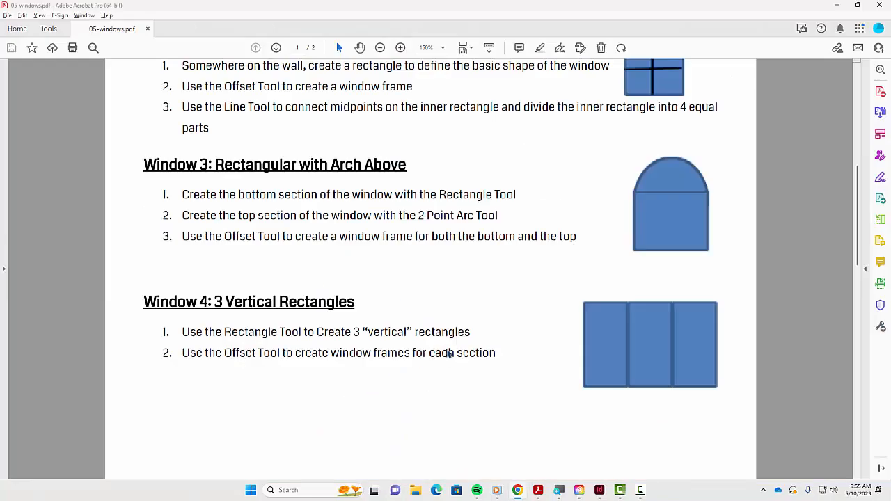
scroll(452, 352, "up", 4)
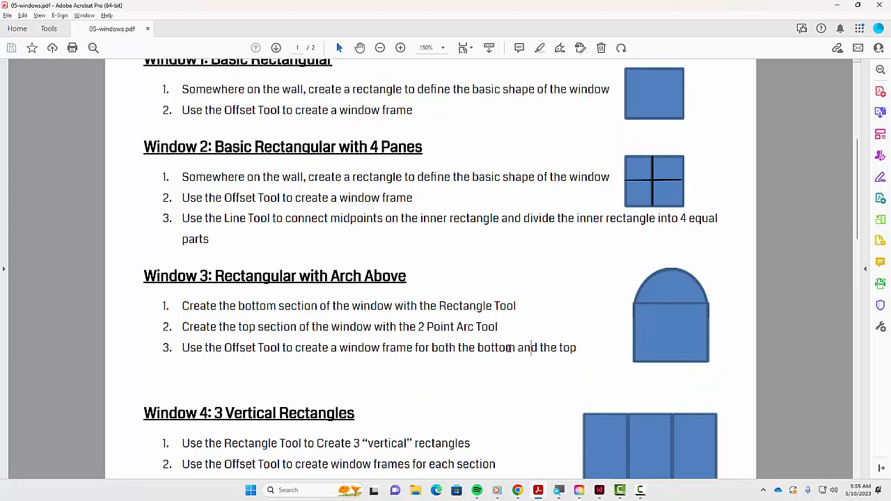
scroll(509, 352, "down", 2)
scroll(621, 228, "up", 1)
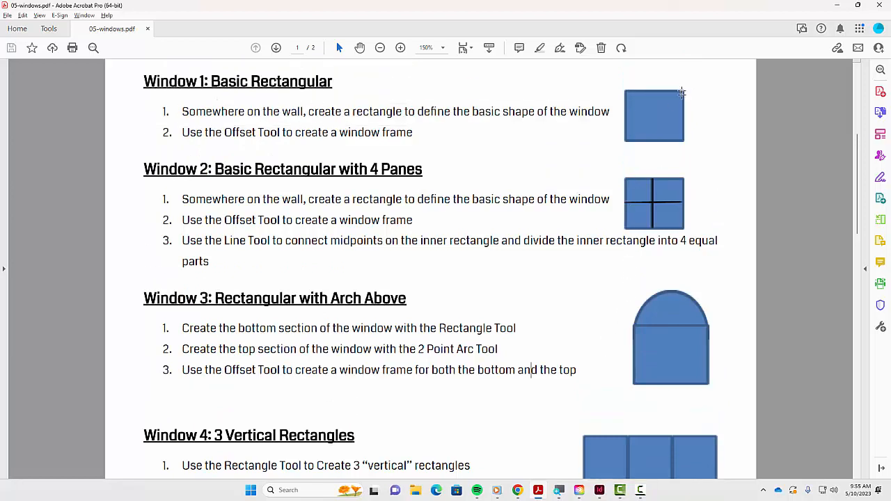
scroll(675, 423, "down", 4)
scroll(659, 426, "up", 6)
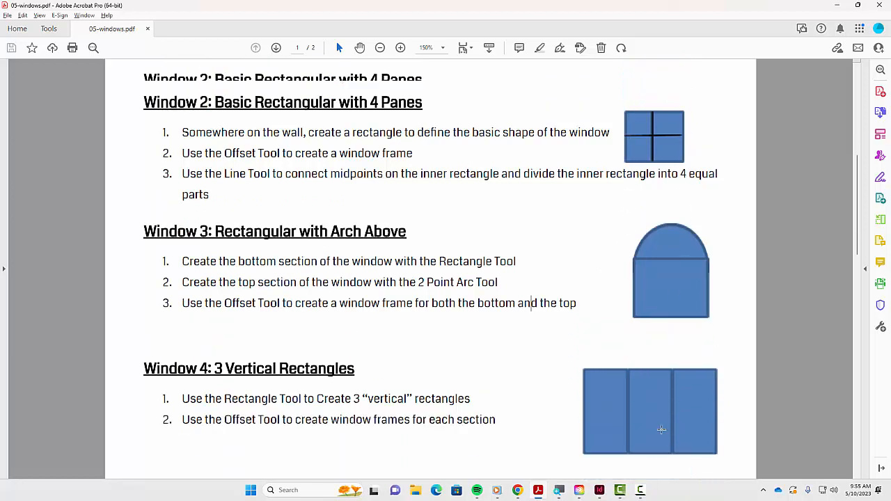
scroll(660, 428, "down", 3)
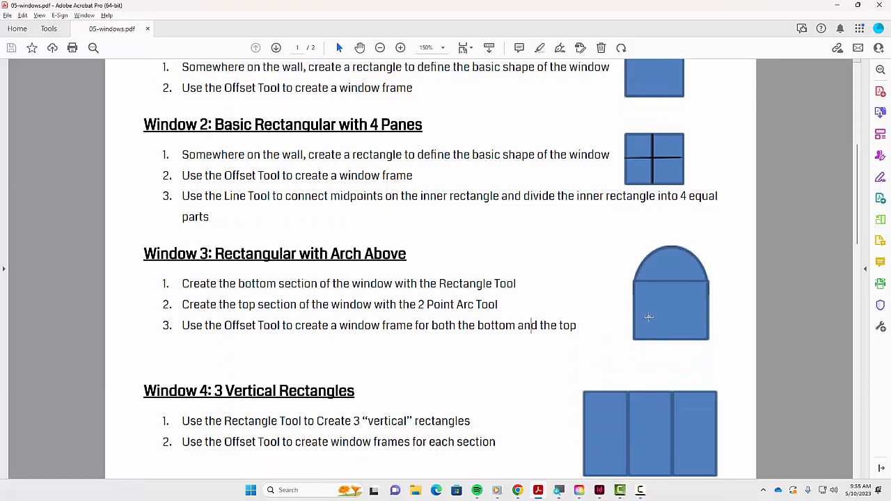
scroll(648, 292, "up", 3)
scroll(671, 311, "down", 3)
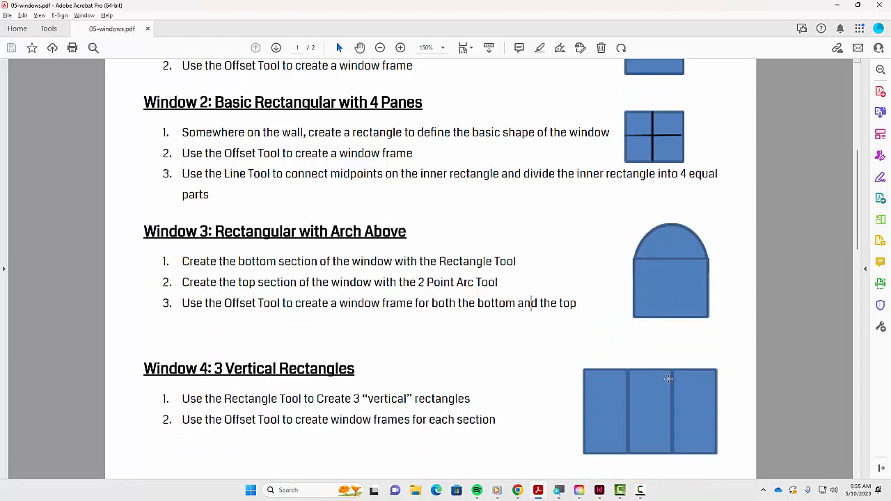
scroll(669, 379, "down", 15)
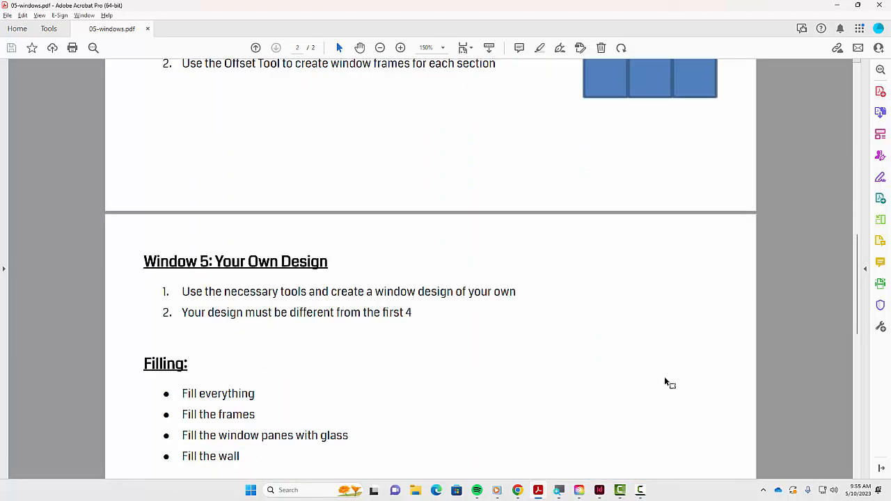
scroll(665, 383, "down", 2)
left_click_drag(171, 218, 324, 218)
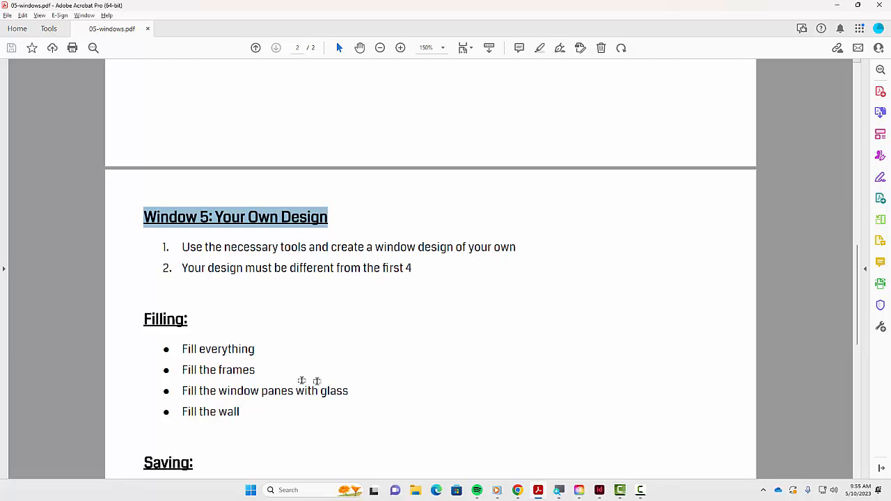
key("alt+Tab")
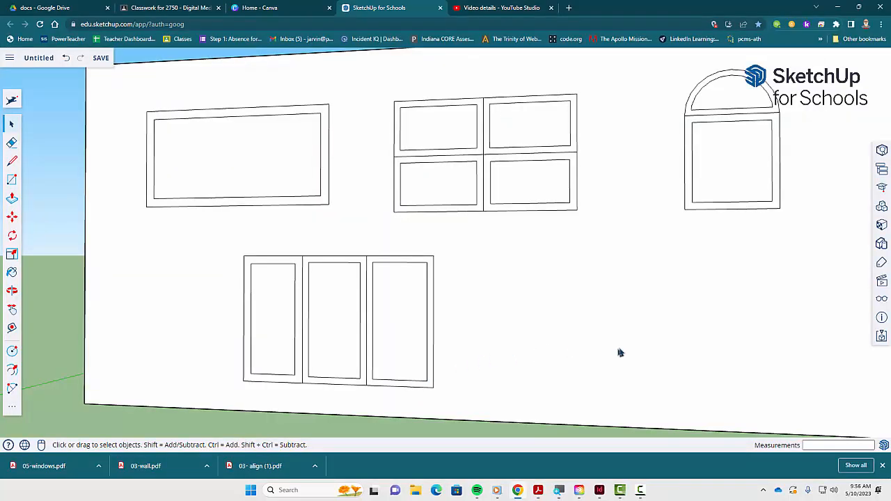
- Draw a rectangle about 5 ft 11 in by 1 ft 8 3/8 in and add half-circle arcs on both short ends
left_click(560, 289)
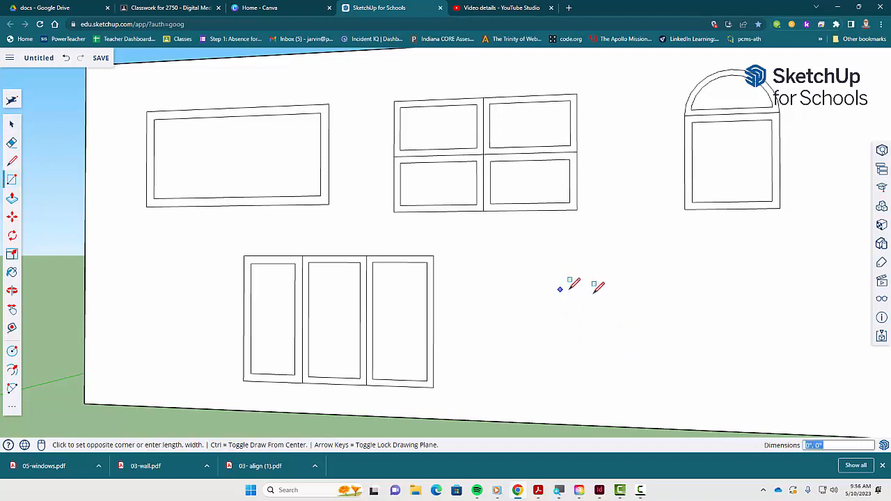
left_click(789, 355)
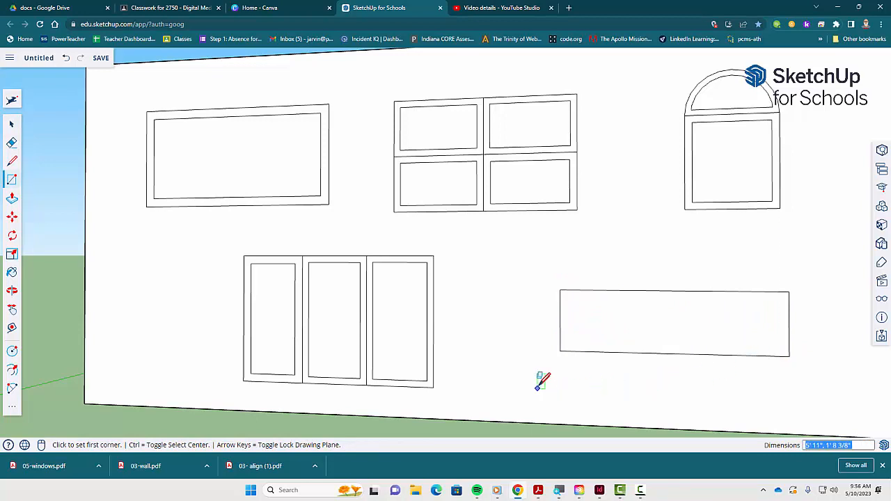
key("a")
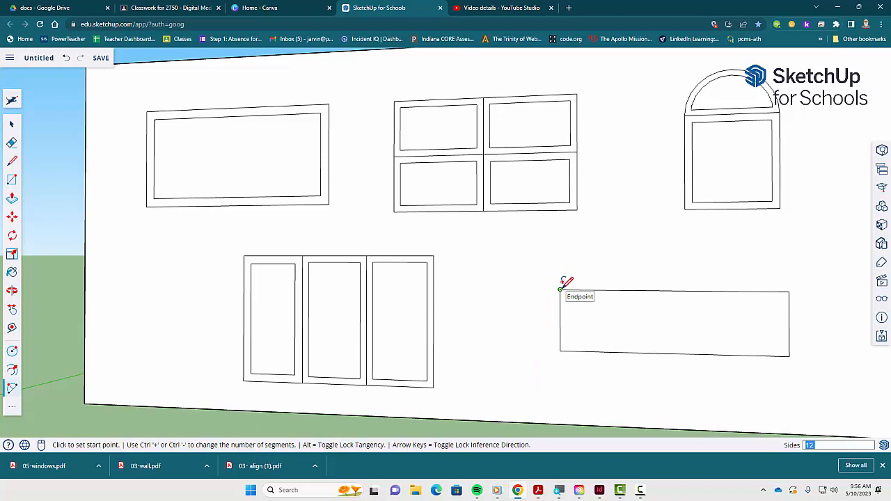
left_click(560, 288)
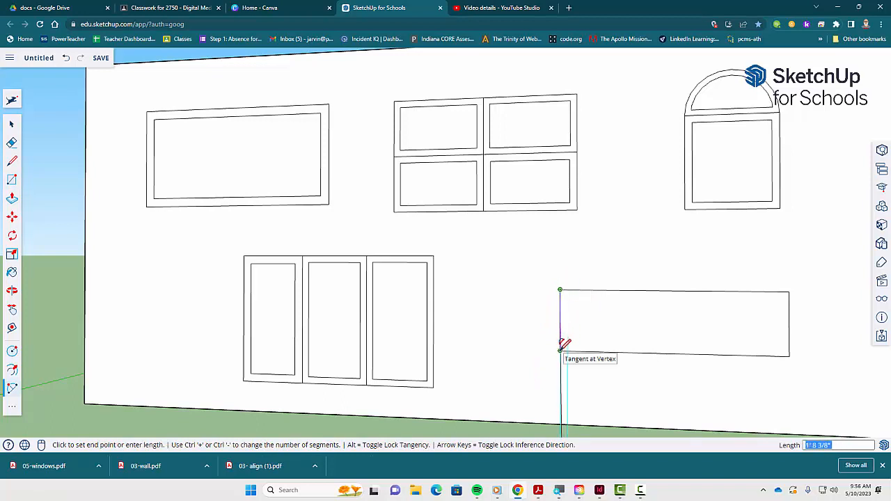
left_click(560, 350)
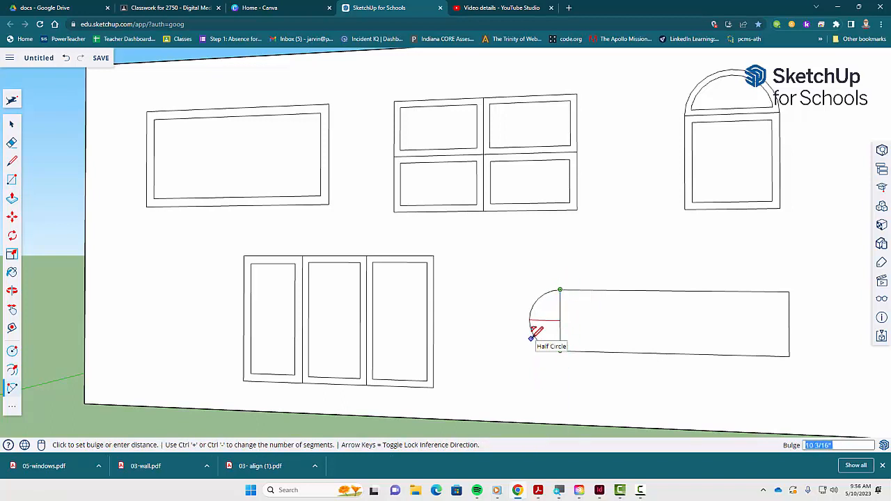
left_click(531, 339)
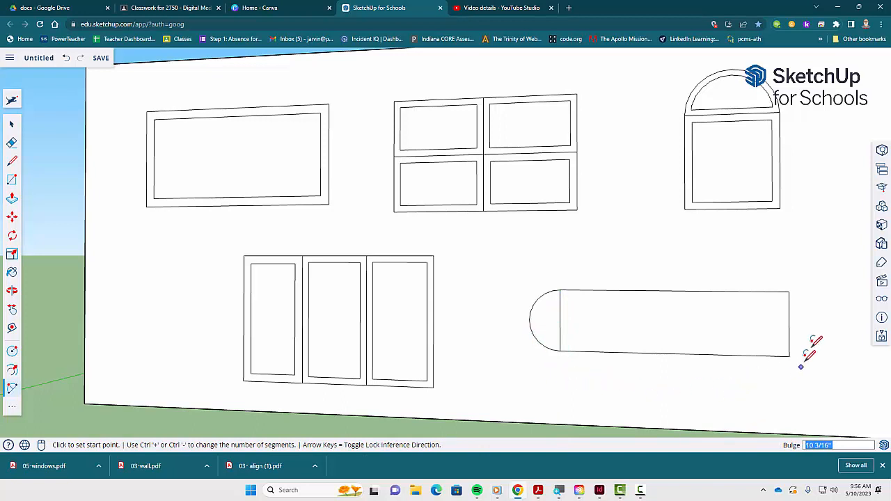
left_click(789, 291)
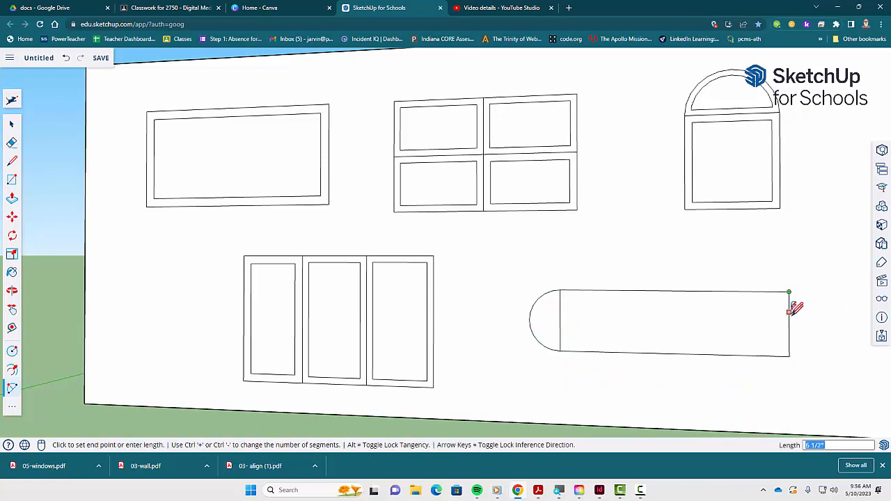
left_click(789, 357)
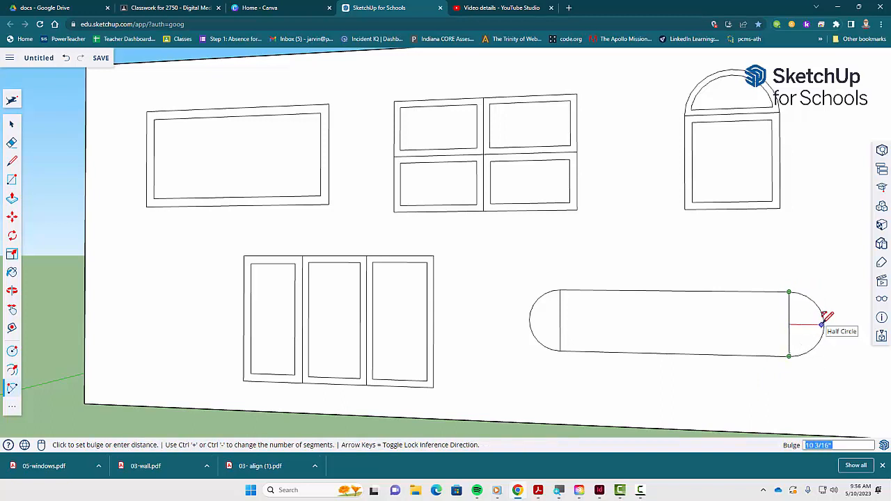
left_click(822, 324)
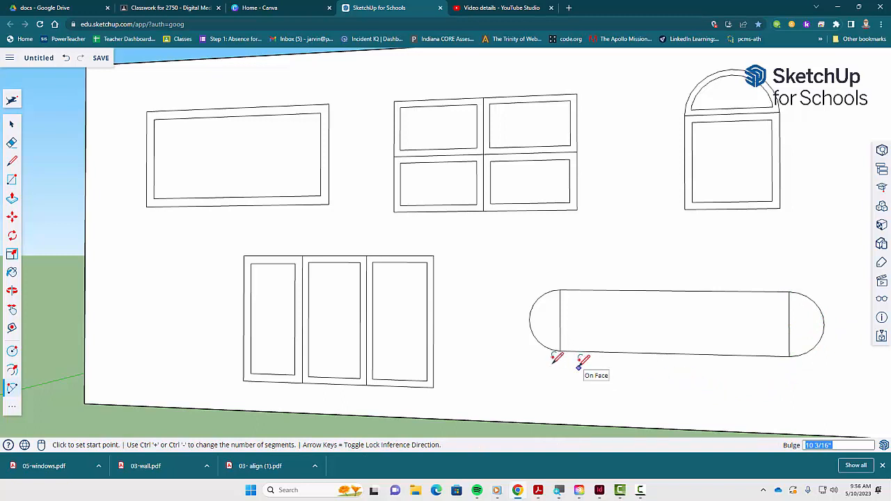
- Erase the two inner end lines of the rounded shape and offset it inward about 2 7/16 inches
key("e")
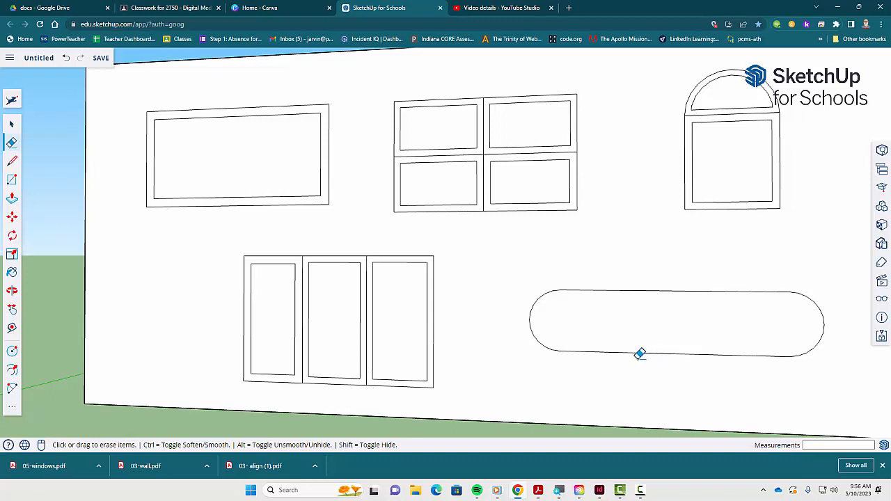
key("space")
left_click(690, 331)
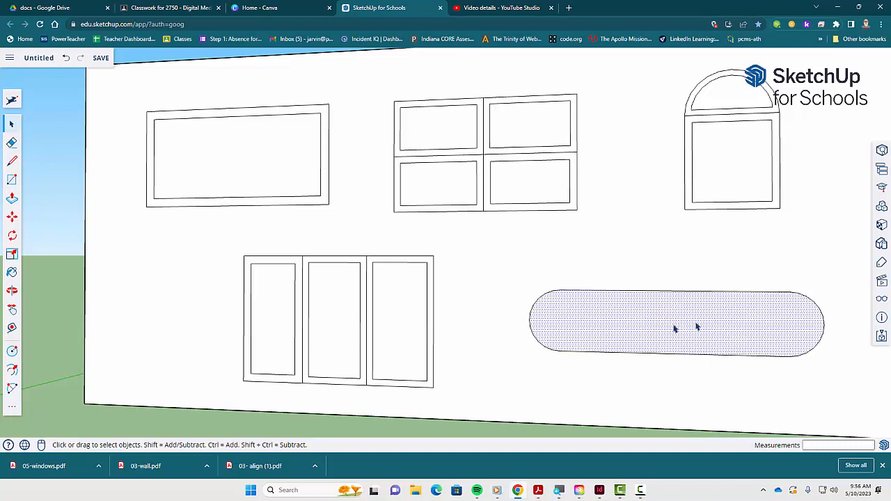
key("f")
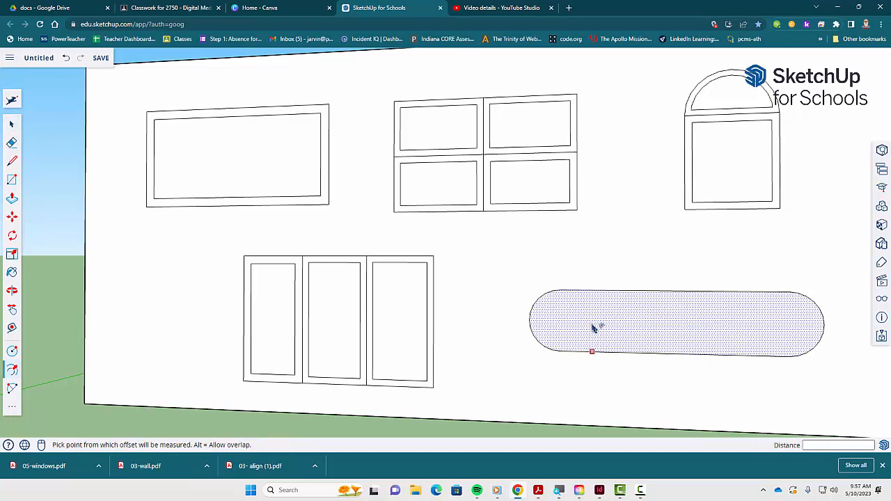
left_click(591, 325)
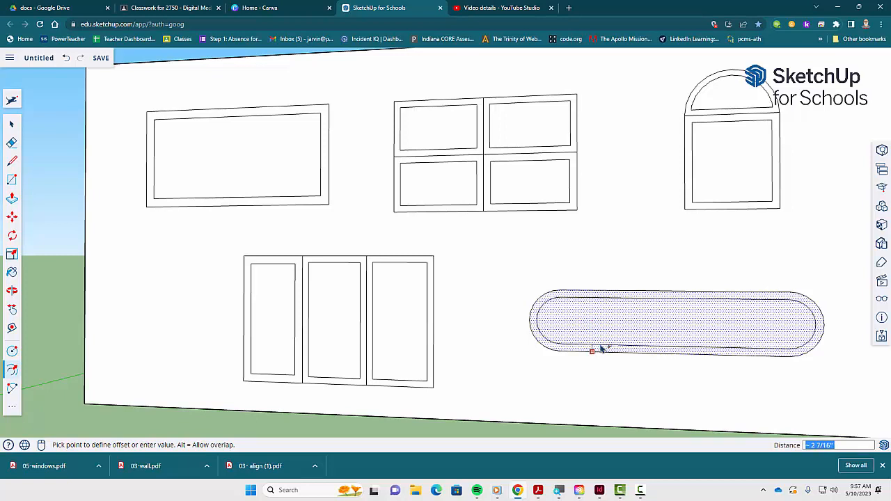
left_click(600, 347)
key("space")
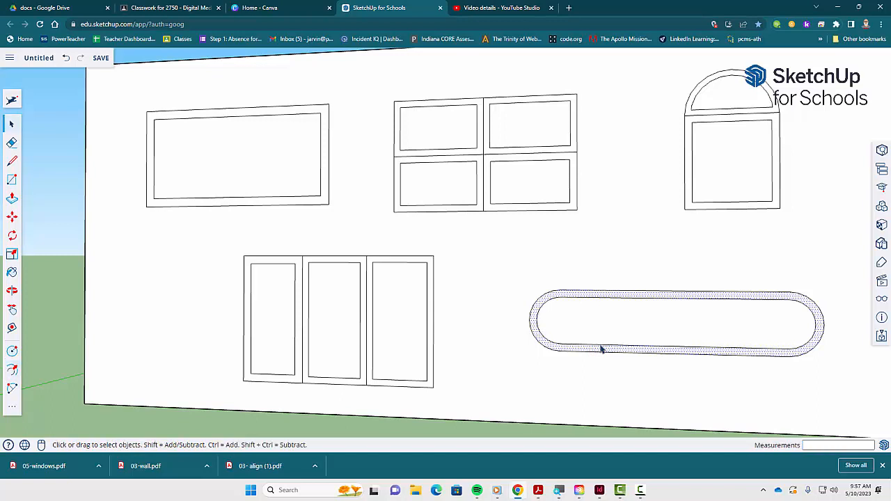
left_click(378, 432)
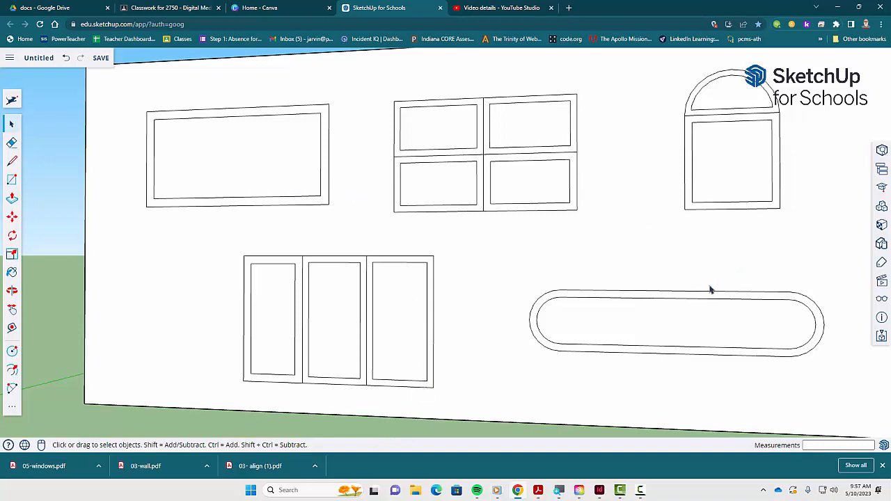
- Review the Filling and Saving instructions in the PDF
key("alt+Tab")
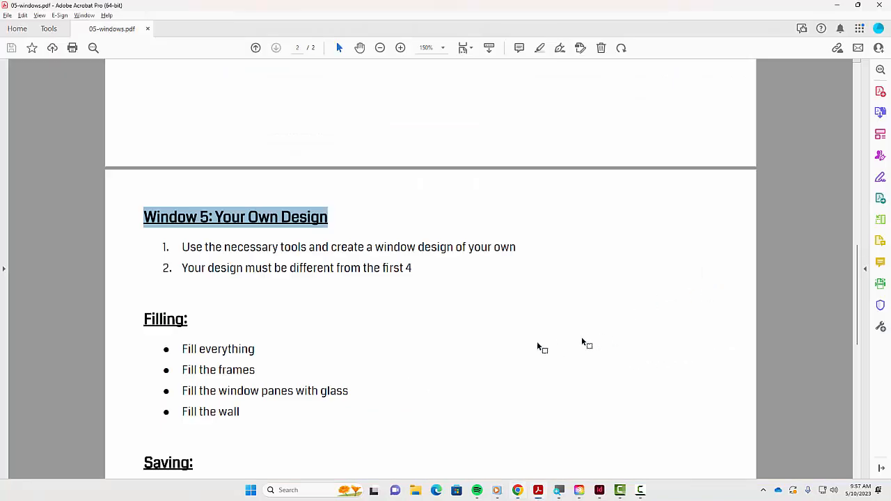
scroll(390, 351, "down", 5)
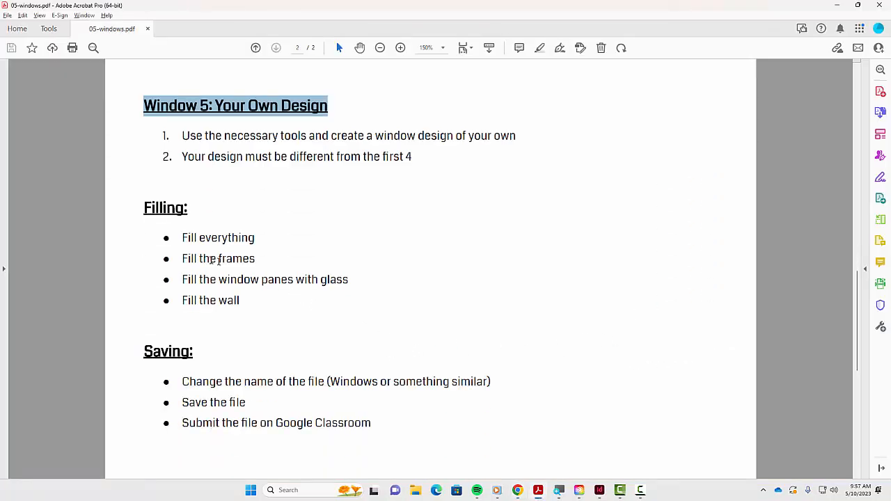
left_click_drag(179, 242, 254, 261)
left_click(181, 284)
left_click_drag(181, 283, 349, 281)
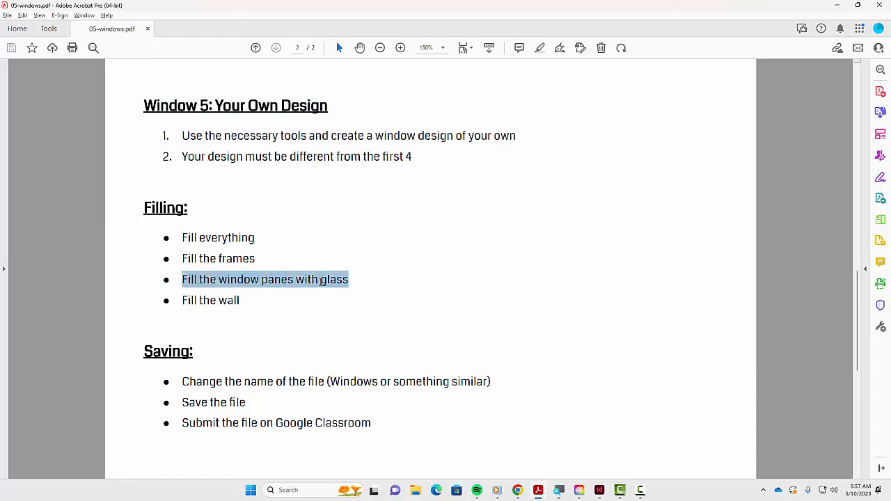
left_click_drag(181, 301, 248, 303)
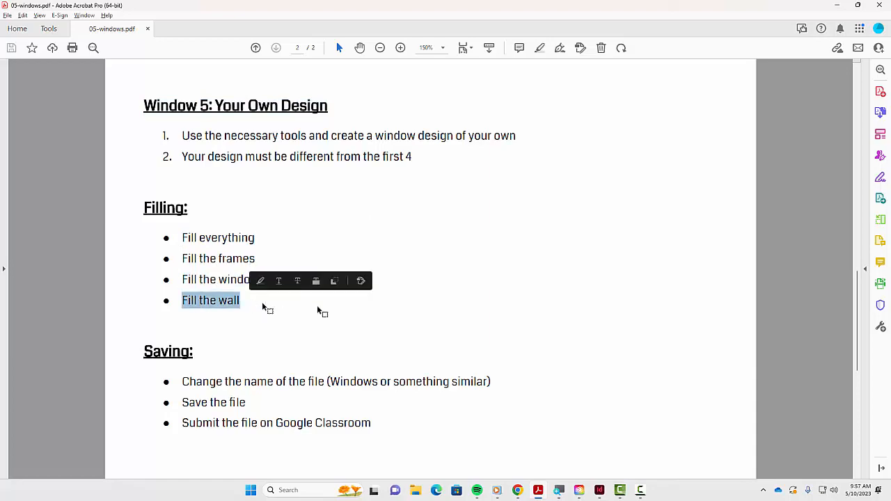
key("alt+Tab")
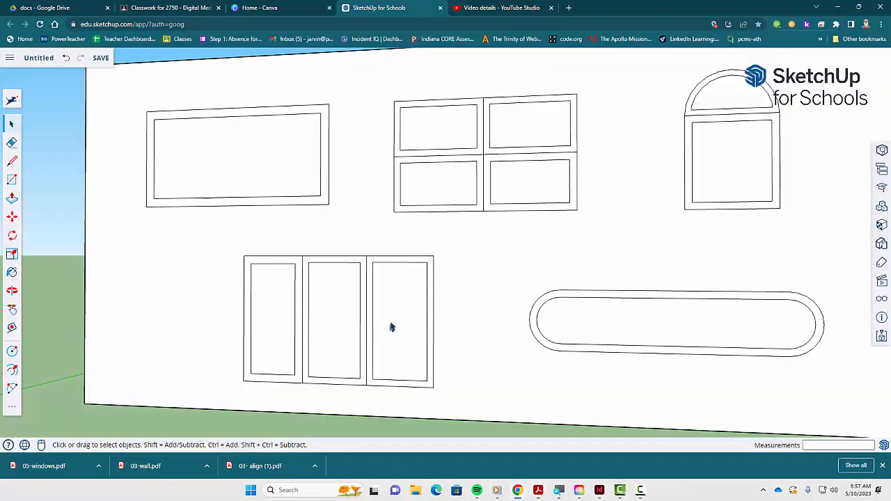
- Fill the panes of the single-pane and four-pane windows with a blue glass material
scroll(534, 291, "down", 2)
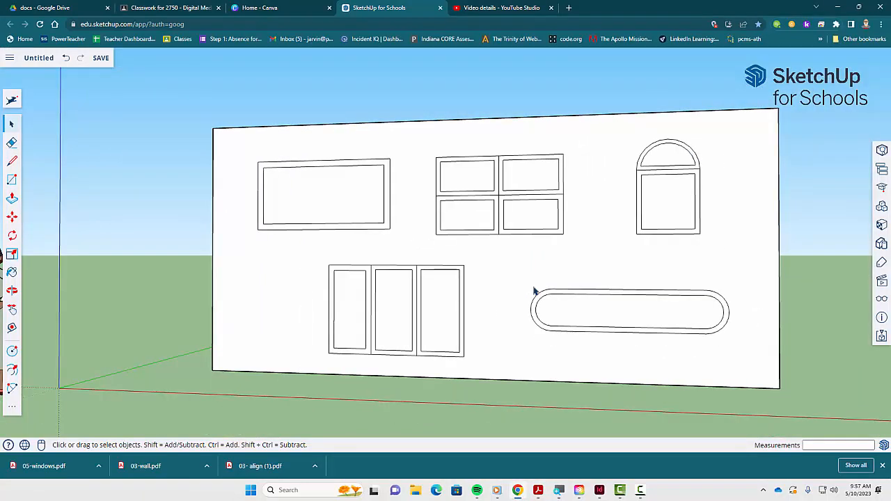
key("b")
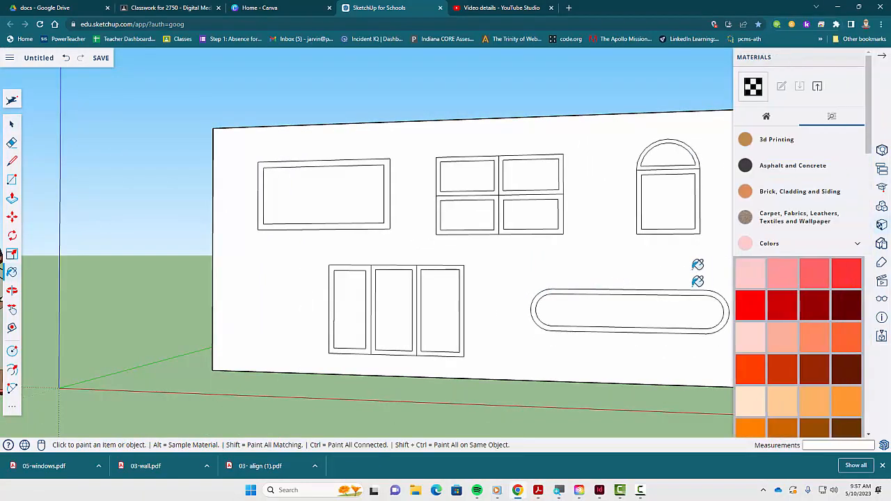
key("h")
left_click_drag(559, 260, 420, 250)
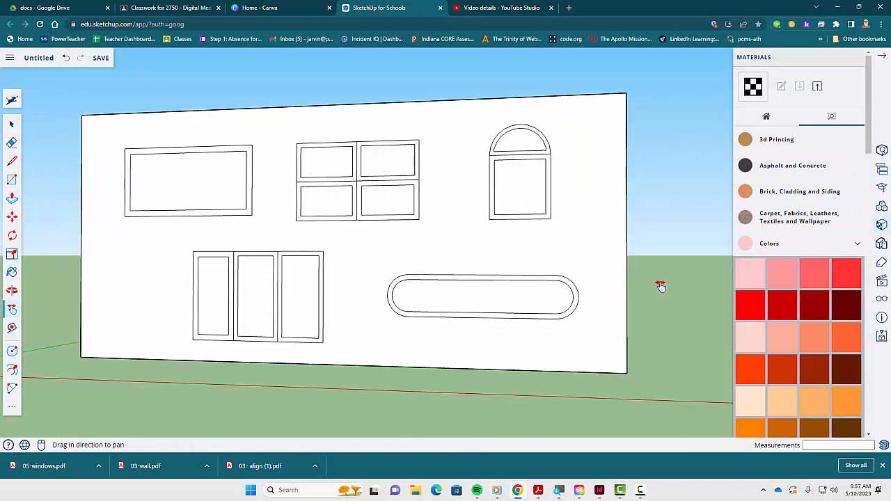
key("b")
left_click(808, 245)
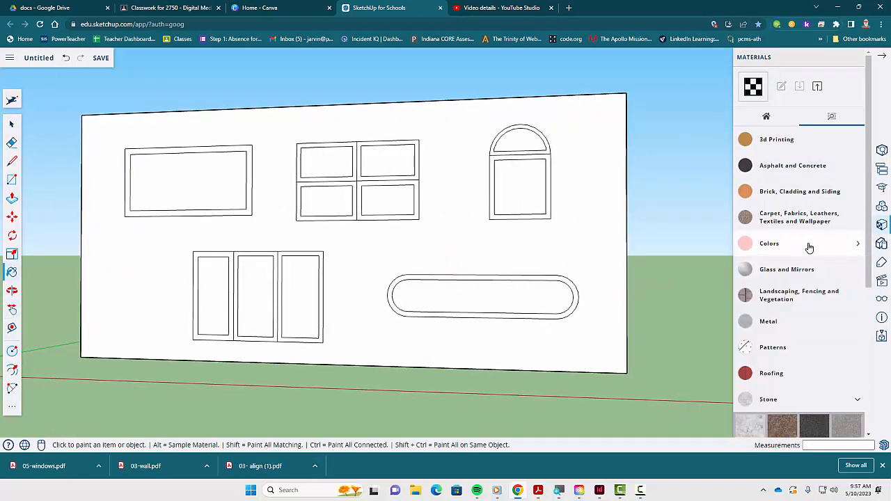
left_click(781, 404)
scroll(803, 315, "down", 3)
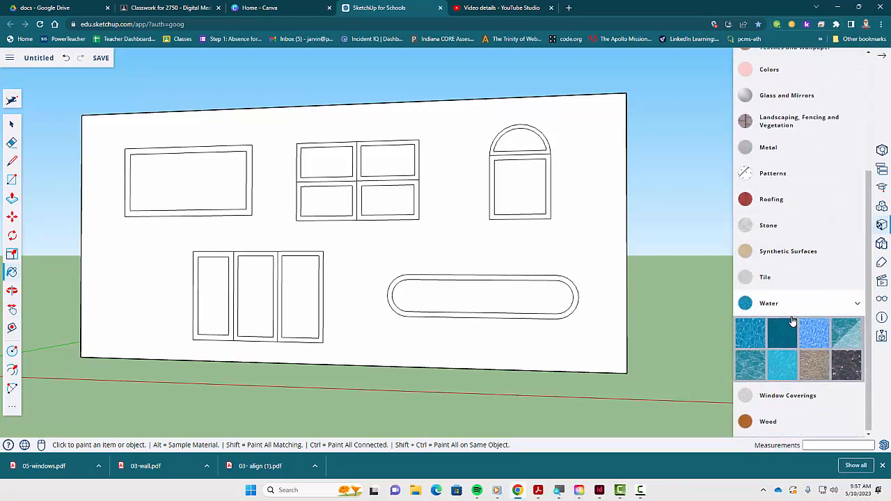
left_click(780, 303)
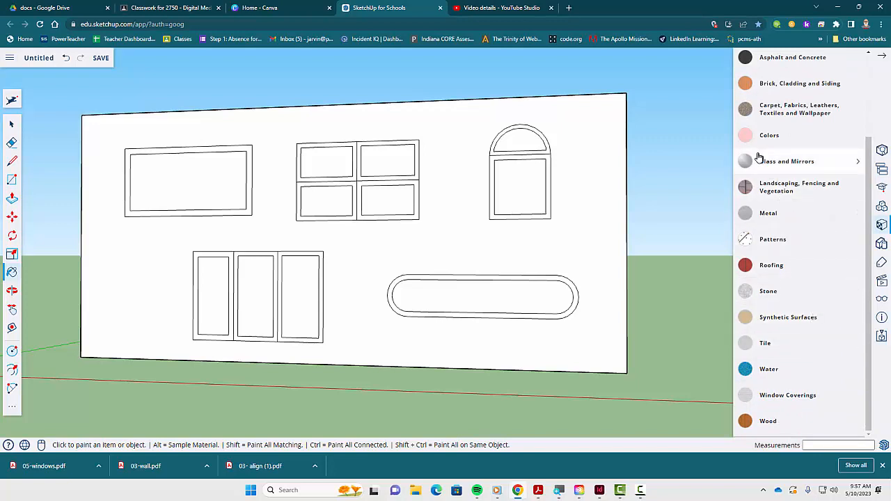
left_click(782, 167)
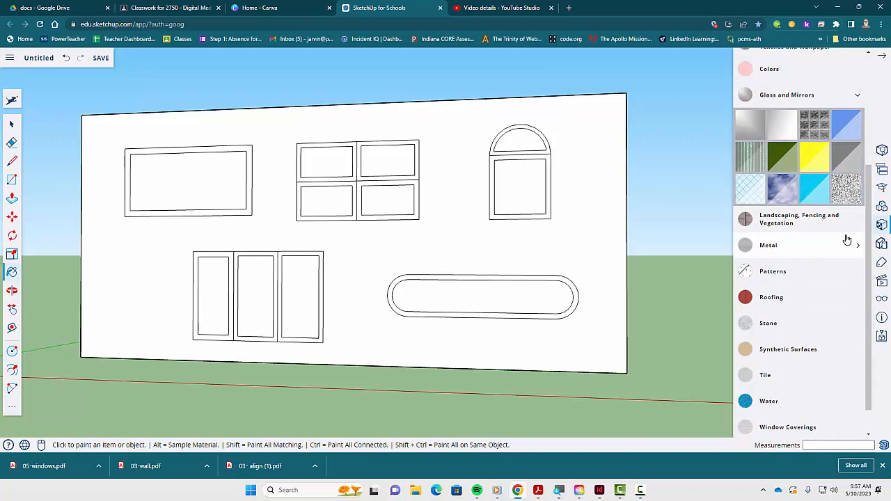
scroll(848, 124, "up", 1)
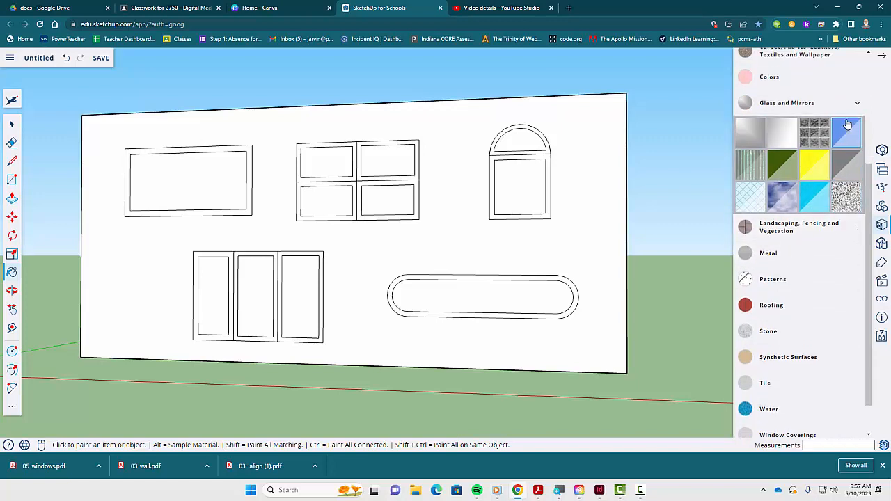
left_click(848, 134)
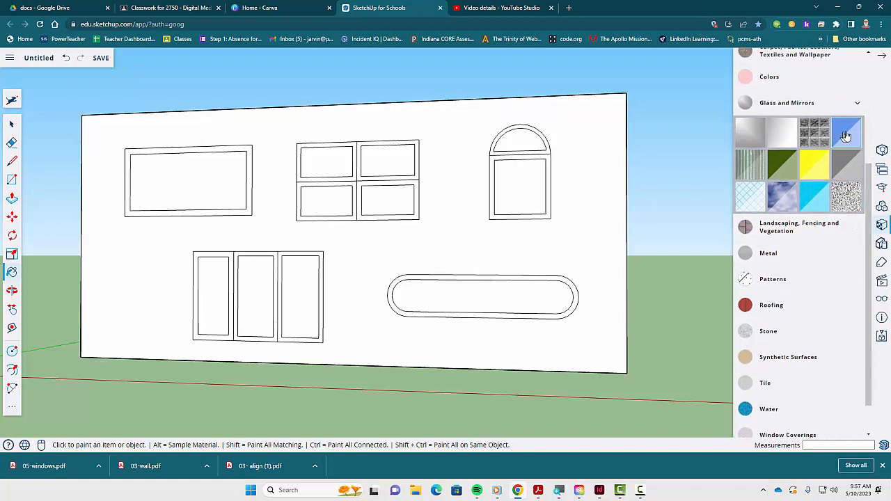
left_click(195, 171)
left_click(341, 160)
left_click(391, 161)
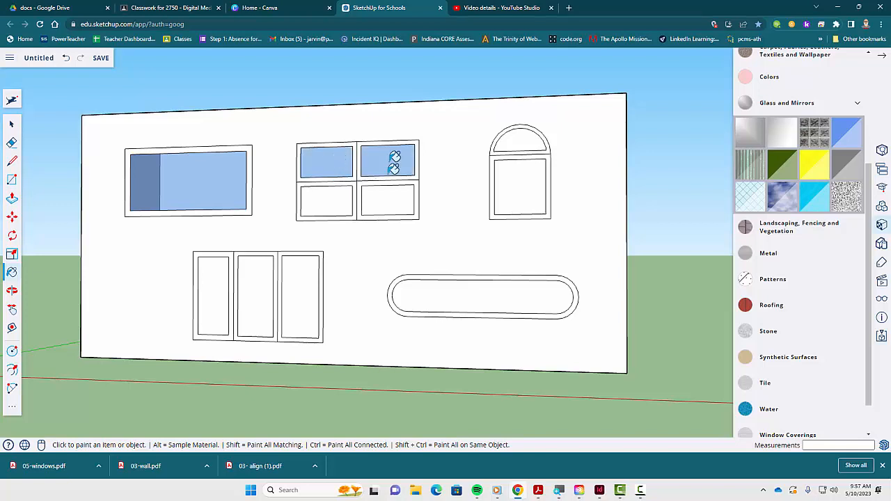
left_click(386, 198)
left_click(327, 200)
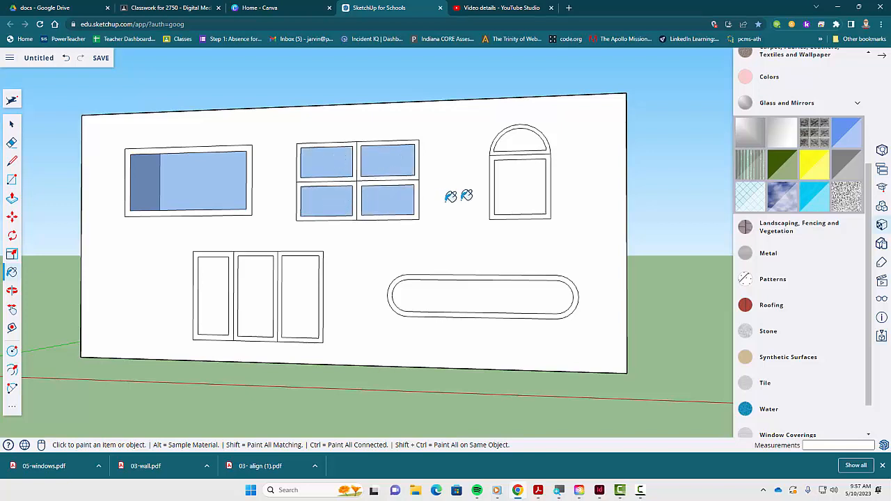
- Fill the arched window, the rounded window and the three-panel window's panes with the same blue glass
left_click(527, 169)
left_click(529, 145)
left_click(534, 281)
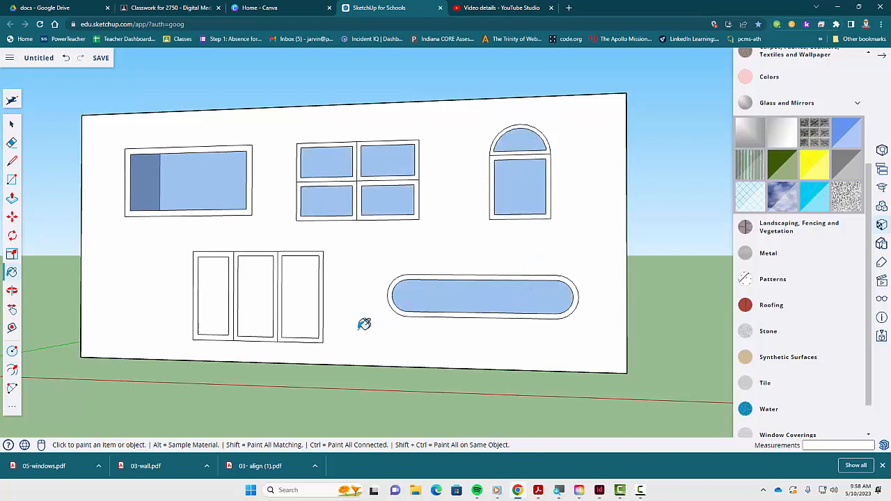
left_click(300, 293)
left_click(258, 293)
left_click(211, 291)
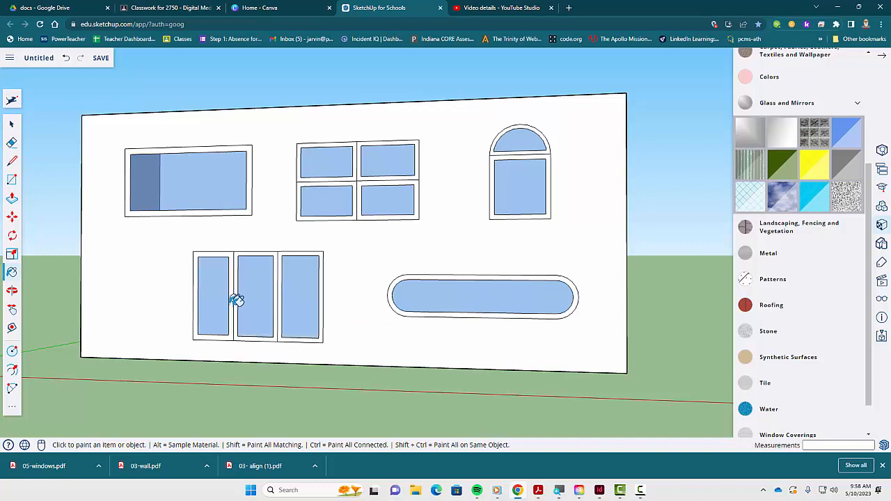
- Zoom and orbit around the wall to examine the glass-filled windows
scroll(157, 171, "up", 3)
middle_click_drag(157, 171, 177, 290)
mouse_move(396, 302)
middle_mouse_down()
mouse_move(302, 324)
mouse_move(181, 294)
mouse_move(180, 246)
mouse_move(201, 208)
mouse_move(245, 195)
mouse_move(298, 221)
mouse_move(185, 209)
mouse_move(266, 234)
mouse_move(430, 260)
middle_mouse_up()
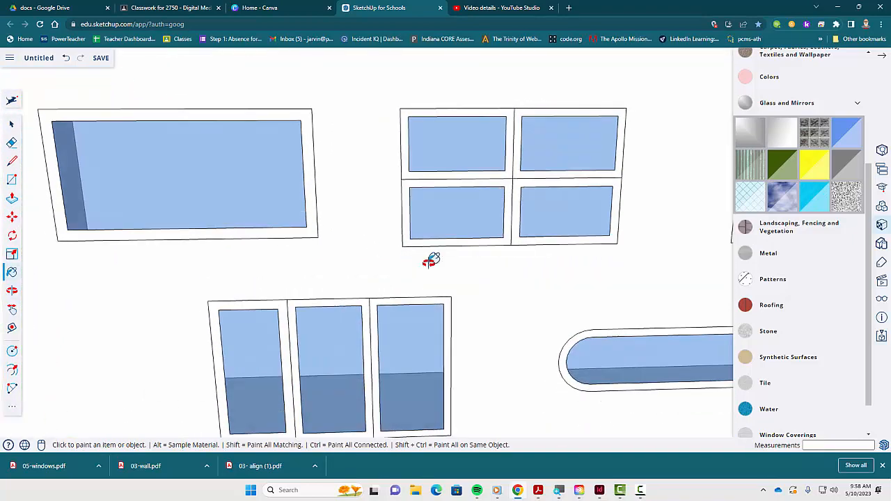
scroll(432, 259, "down", 5)
mouse_move(615, 248)
middle_mouse_down()
mouse_move(612, 339)
mouse_move(453, 299)
mouse_move(398, 216)
mouse_move(508, 233)
mouse_move(522, 248)
middle_mouse_up()
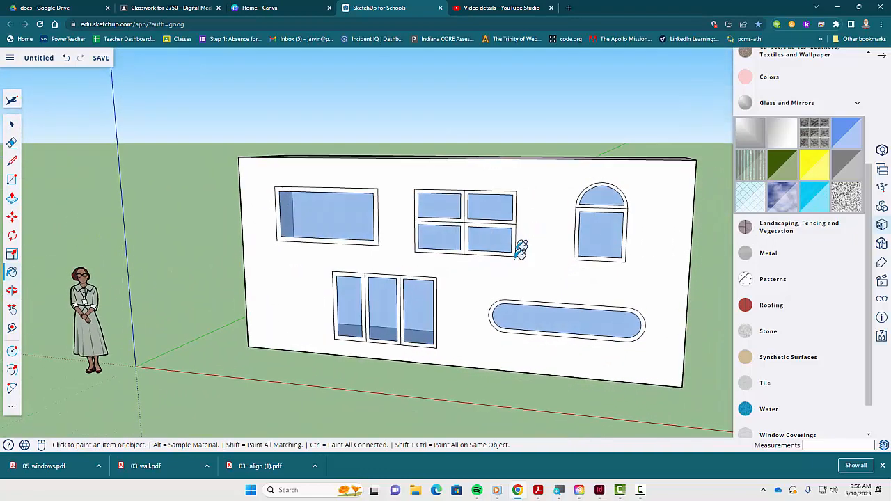
scroll(519, 257, "up", 4)
scroll(518, 257, "down", 2)
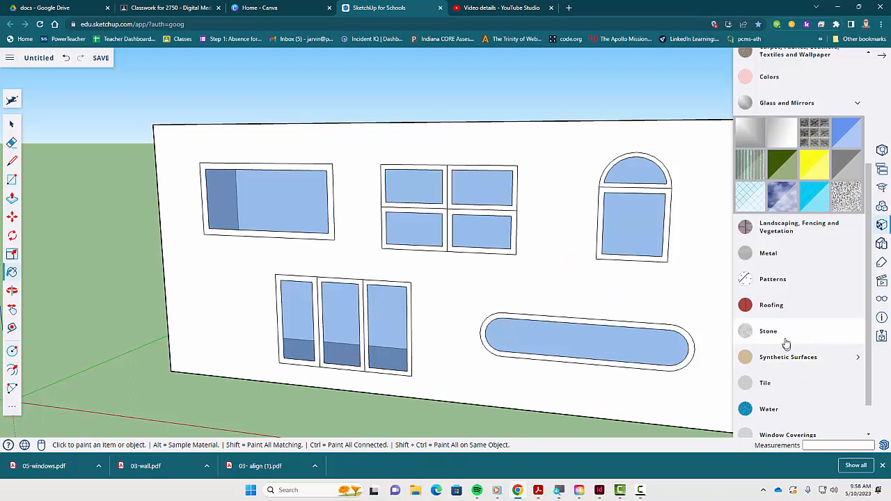
- Paint the frames of the single, four-pane, three-panel and rounded windows with a rough metal material
scroll(801, 400, "down", 1)
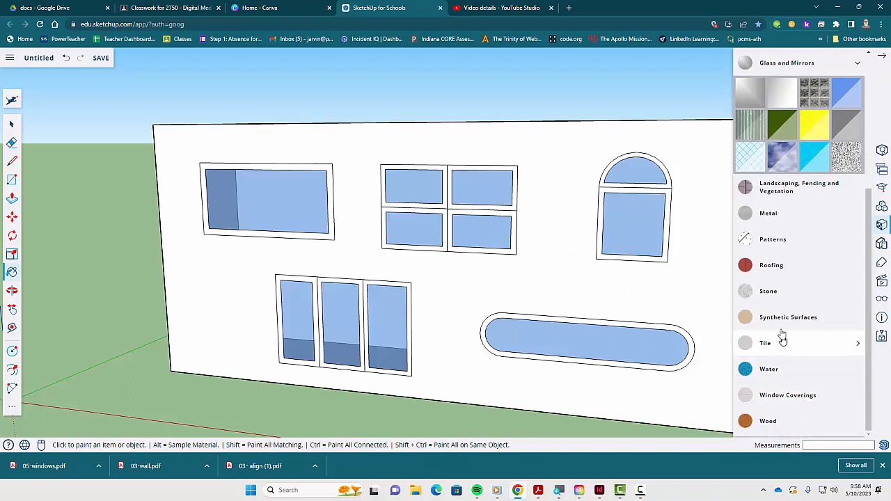
left_click(776, 214)
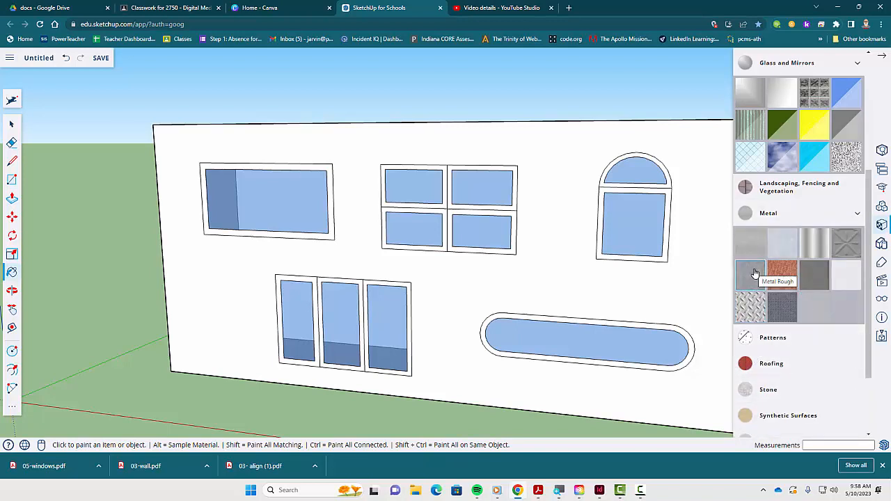
scroll(358, 195, "up", 5)
left_click(366, 191)
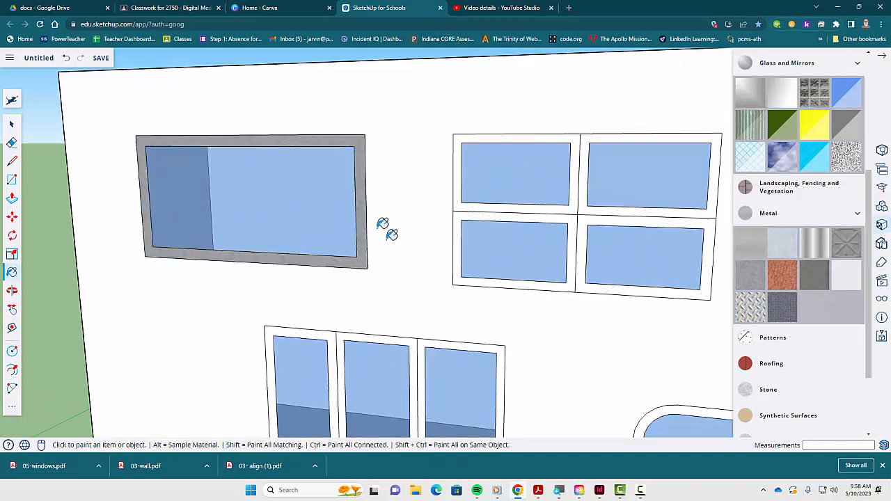
left_click(467, 202)
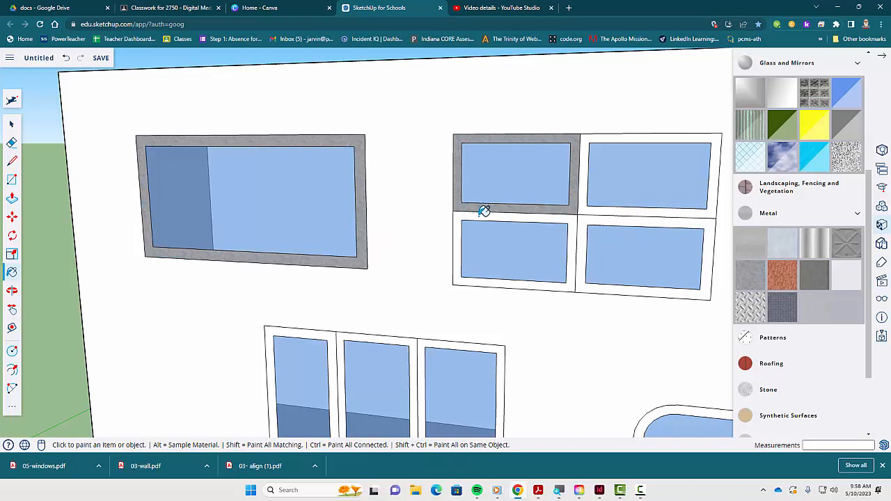
left_click(515, 211)
left_click(612, 215)
left_click(592, 205)
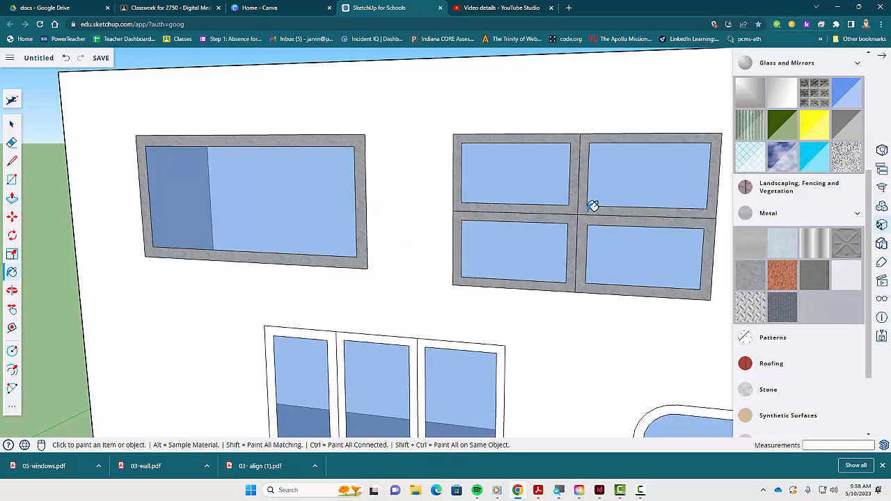
left_click(426, 338)
left_click(406, 337)
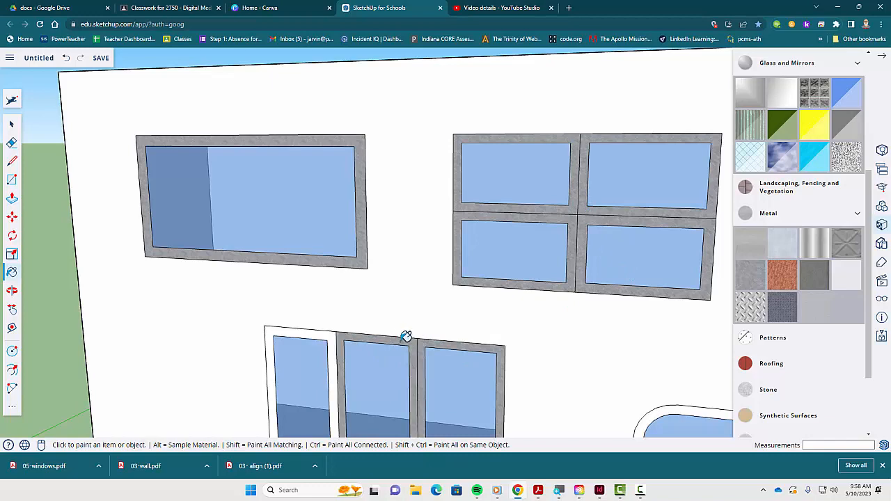
left_click(337, 335)
left_click(677, 406)
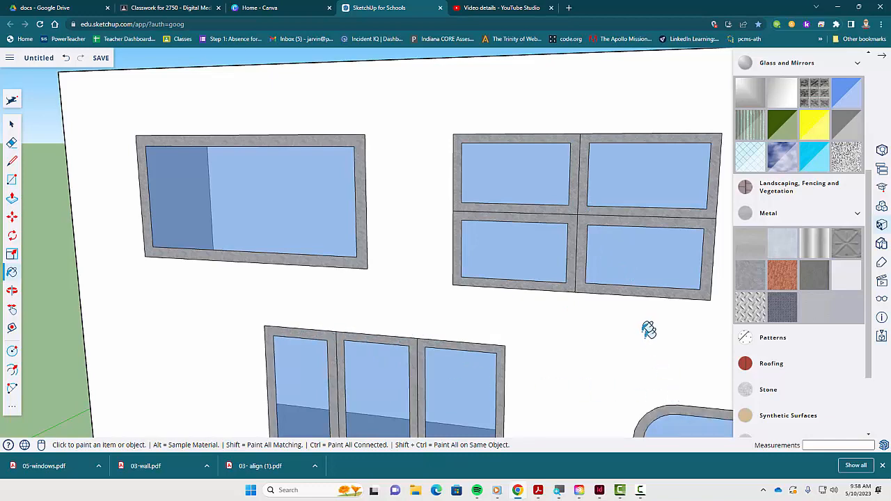
- Paint the arched window's frame, including the arch, with the same metal material
key("h")
left_click_drag(686, 274, 310, 235)
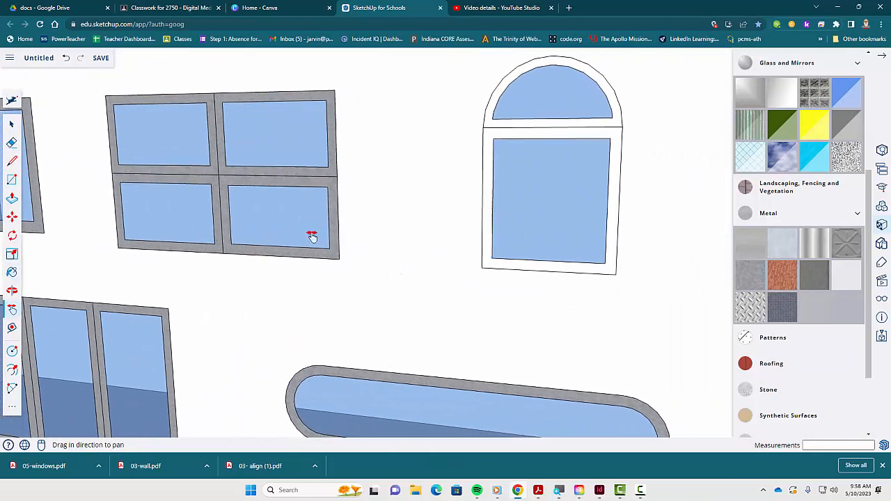
key("b")
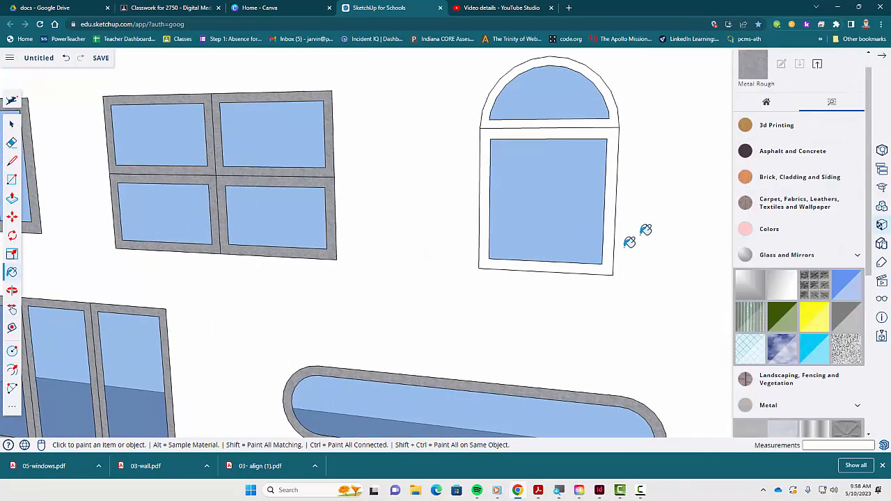
left_click(613, 179)
left_click(612, 122)
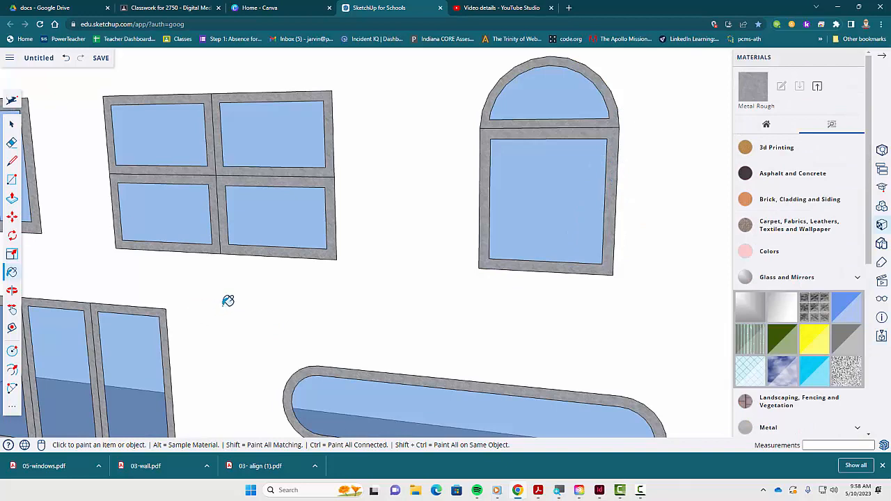
scroll(228, 306, "down", 6)
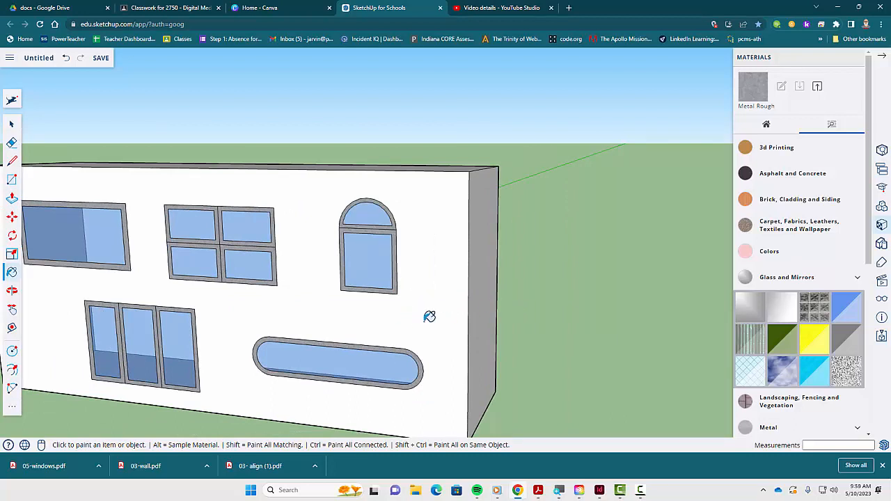
- Apply the Brick Rough Dark material to the wall's front, end, top and back faces
key("space")
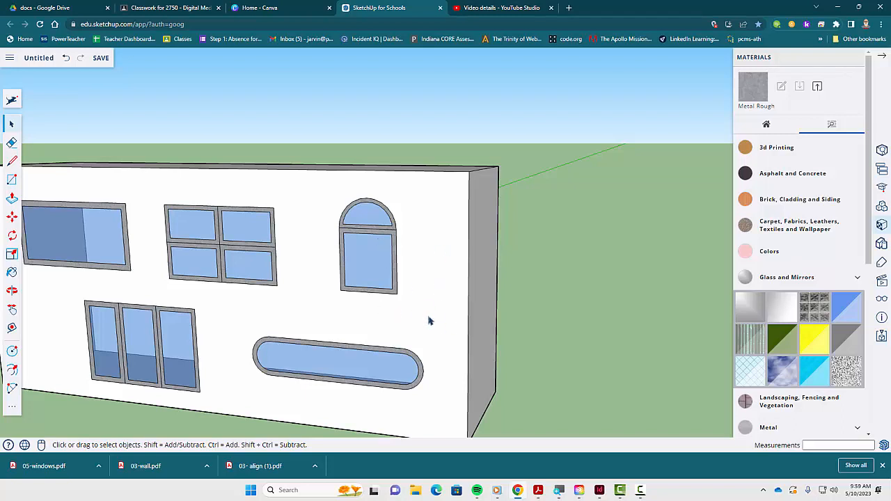
key("b")
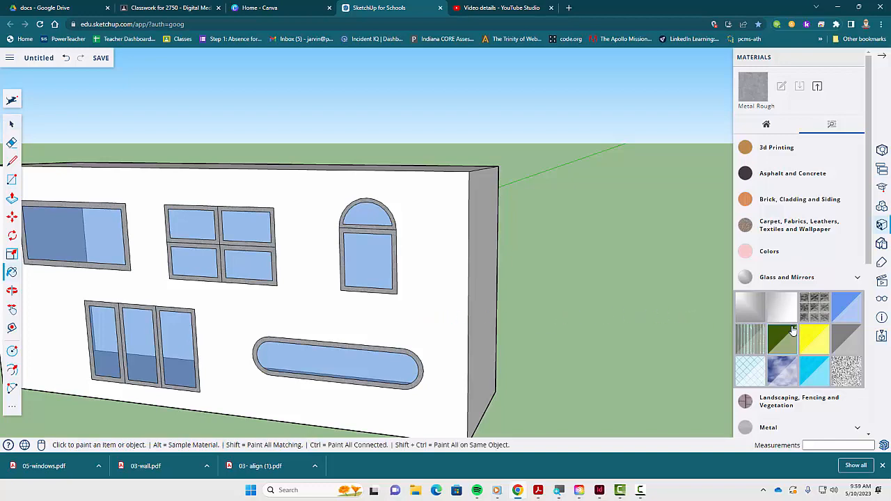
left_click(792, 204)
left_click(782, 261)
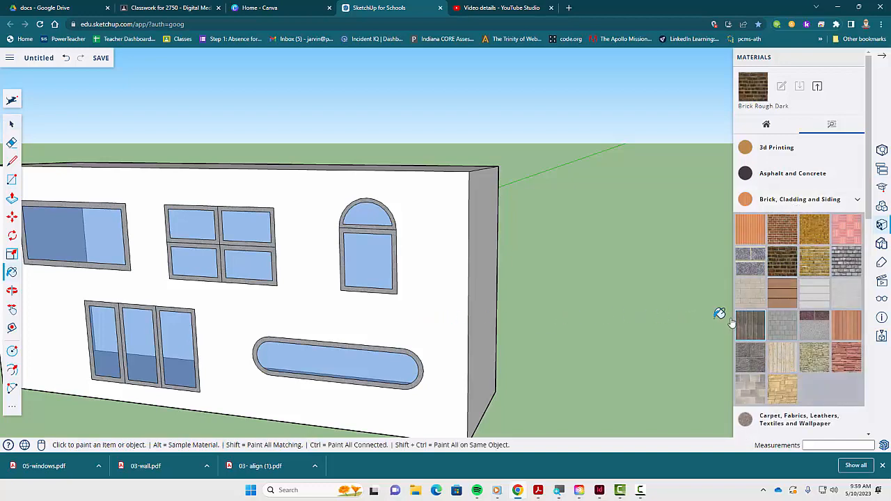
left_click(487, 251)
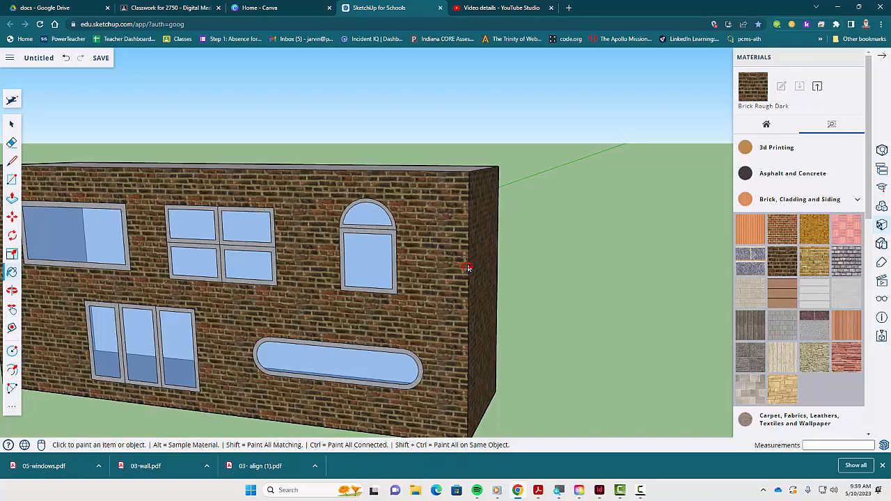
middle_click_drag(468, 268, 257, 298)
middle_click_drag(537, 282, 266, 289)
left_click(470, 210)
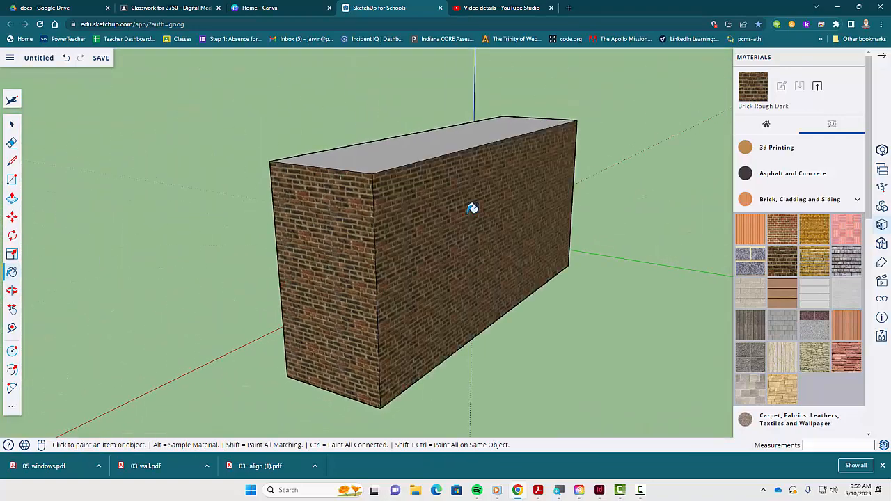
left_click(458, 139)
mouse_move(533, 225)
middle_mouse_down()
mouse_move(342, 265)
mouse_move(587, 274)
mouse_move(199, 248)
middle_mouse_up()
left_click(525, 279)
- Orbit around the wall to review the finished brick wall and filled windows
mouse_move(632, 295)
middle_mouse_down()
mouse_move(355, 291)
mouse_move(627, 294)
mouse_move(368, 295)
mouse_move(416, 280)
middle_mouse_up()
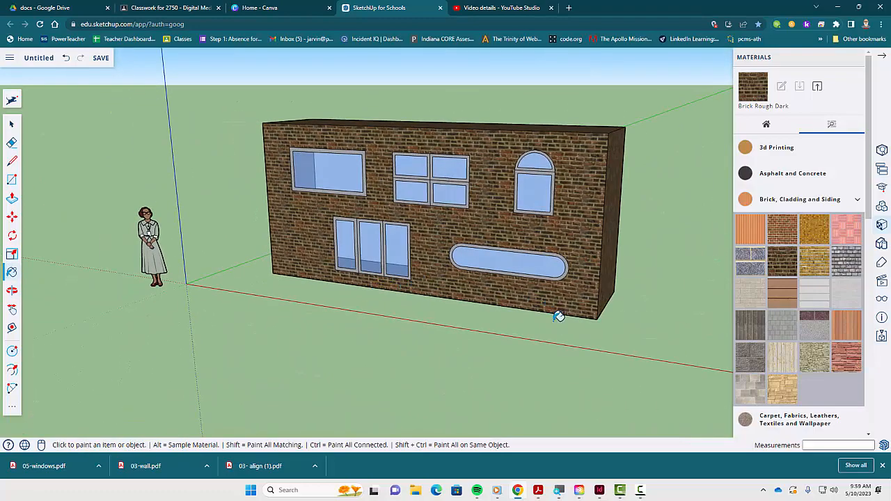
middle_click_drag(563, 288, 473, 330, "shift")
middle_click_drag(510, 291, 412, 307)
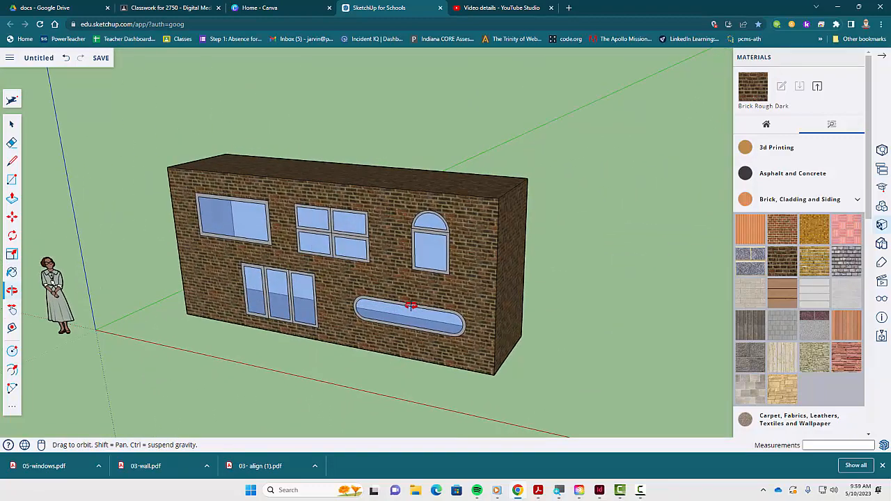
scroll(412, 307, "up", 2)
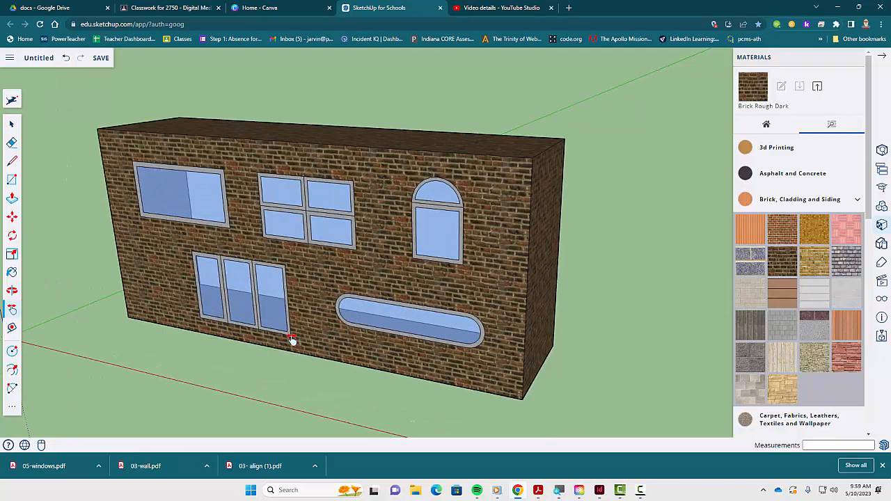
middle_click_drag(293, 340, 344, 335)
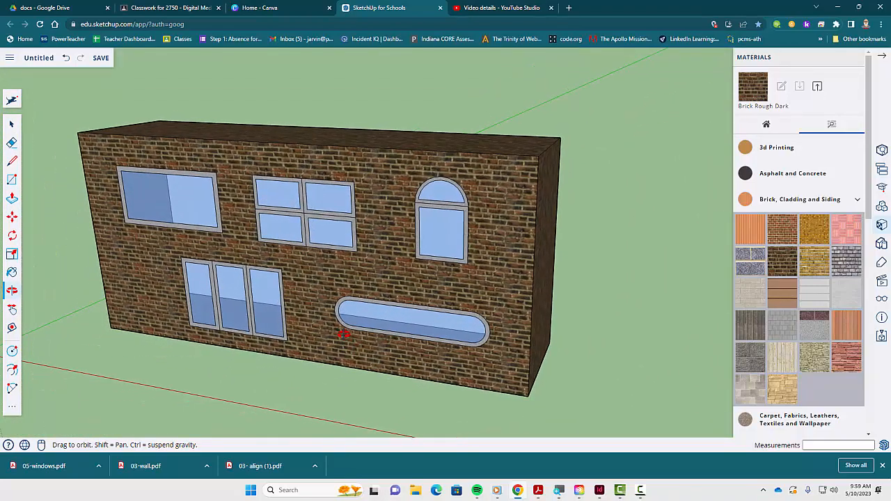
- Switch to the assignment PDF in Adobe Acrobat and read through the window and filling requirements
key("h")
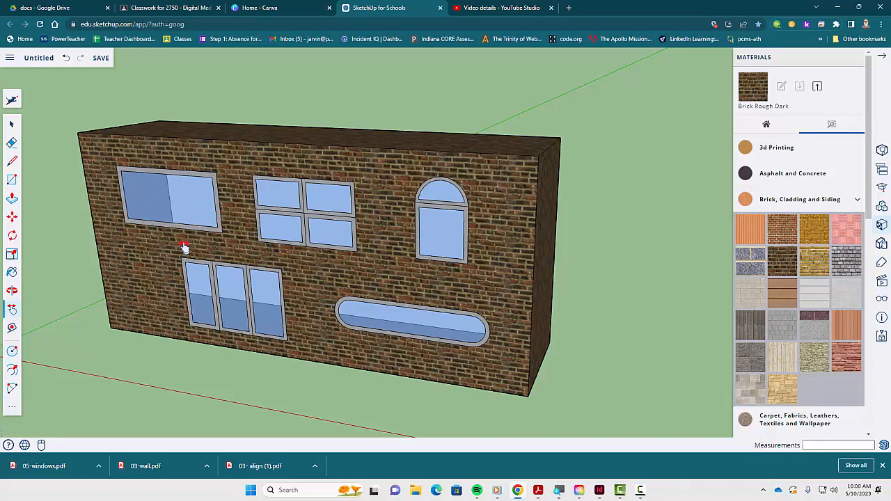
key("alt+Tab")
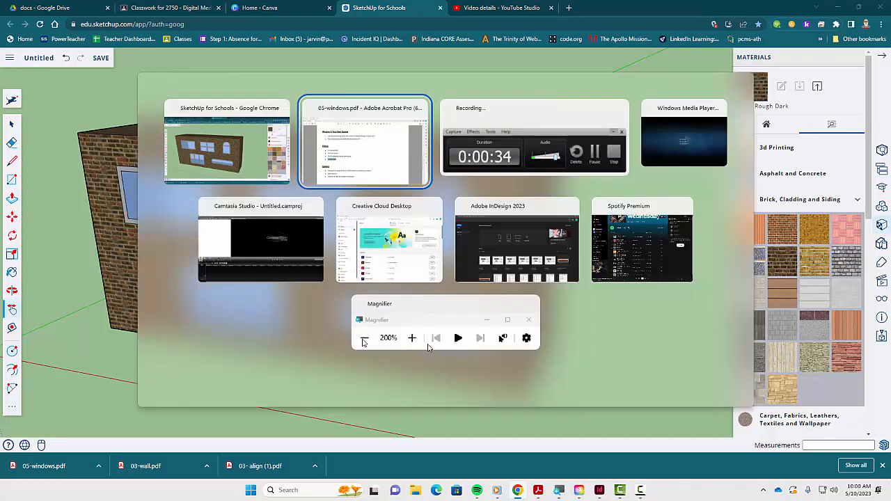
scroll(466, 346, "up", 10)
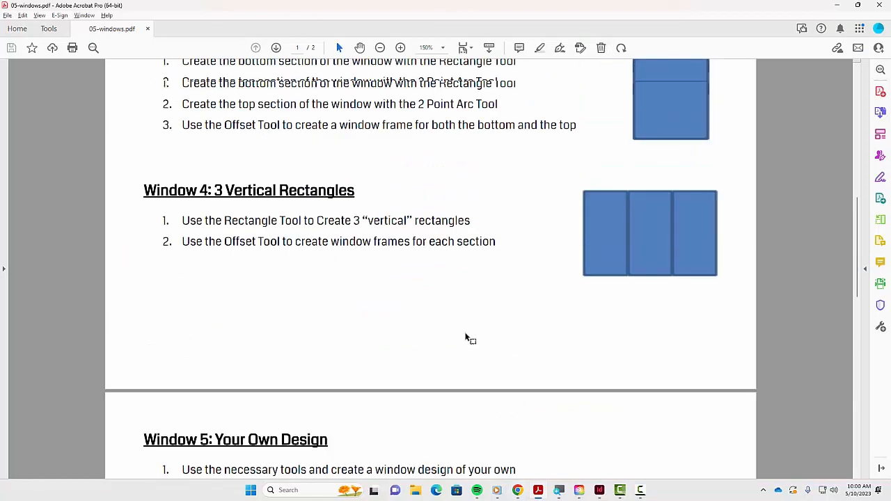
scroll(468, 337, "up", 2)
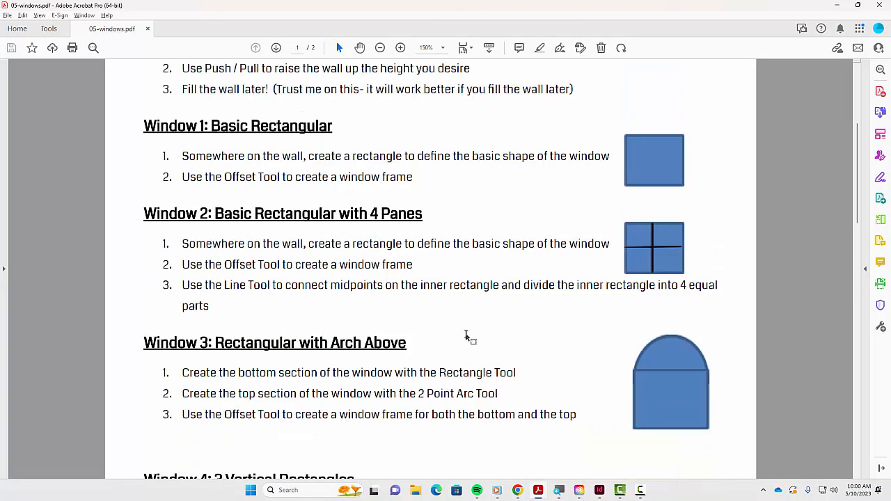
scroll(465, 348, "down", 5)
scroll(464, 344, "up", 4)
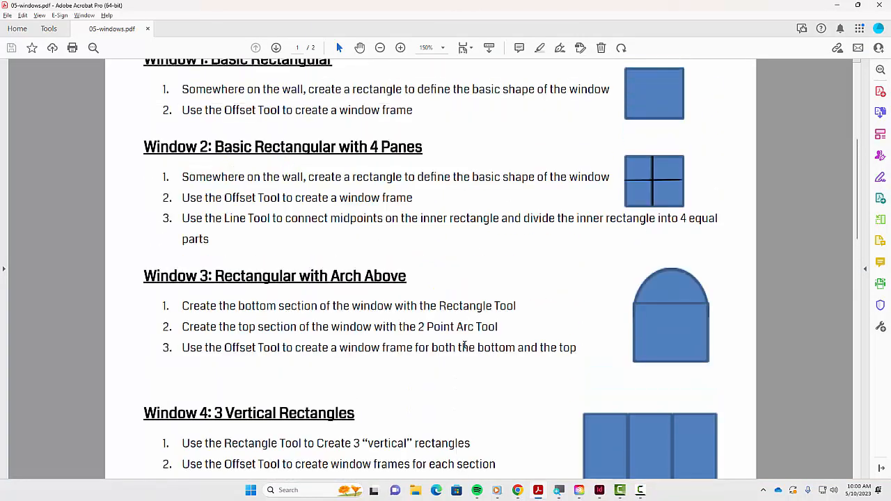
scroll(466, 343, "down", 5)
scroll(466, 341, "up", 4)
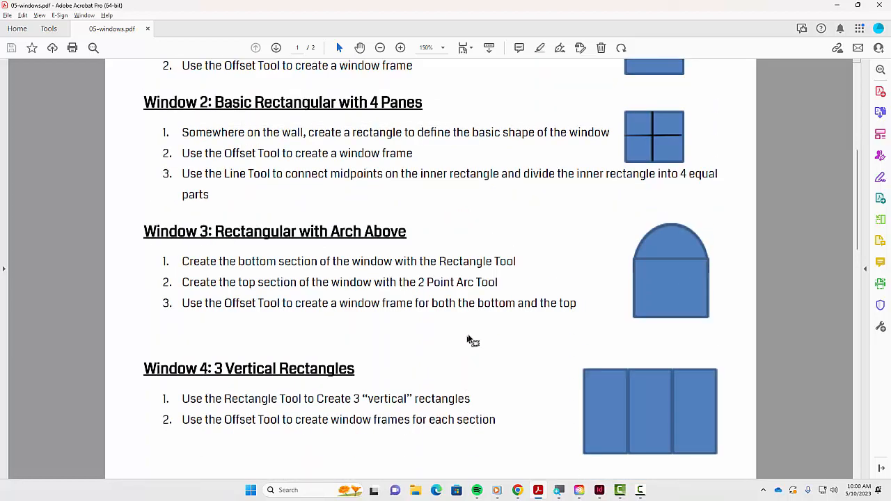
scroll(632, 355, "down", 10)
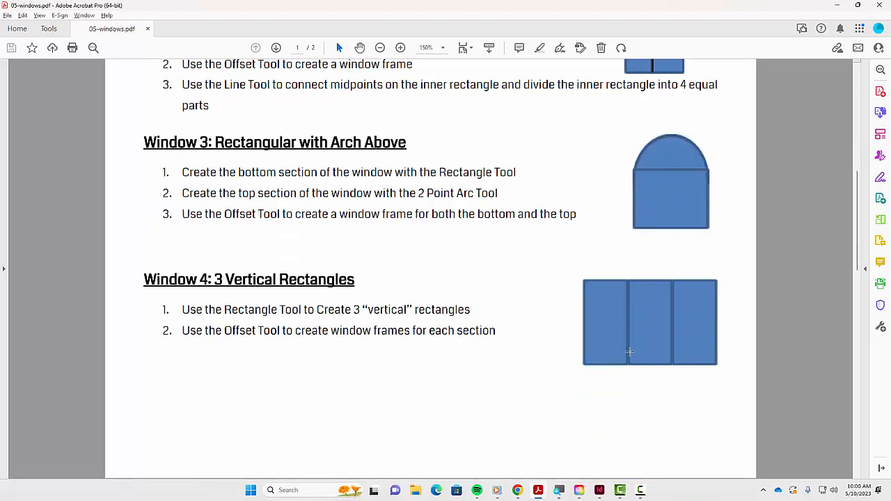
scroll(630, 351, "down", 1)
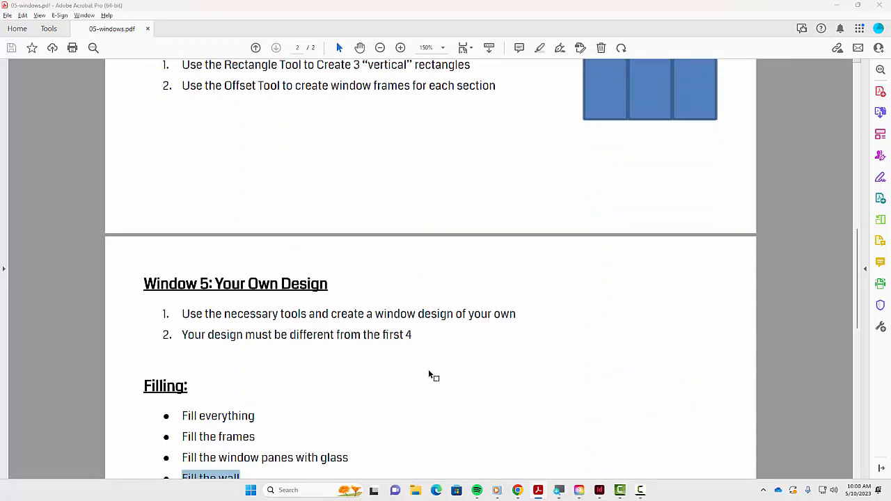
- Return to SketchUp and save the model to My Drive
key("alt+Tab")
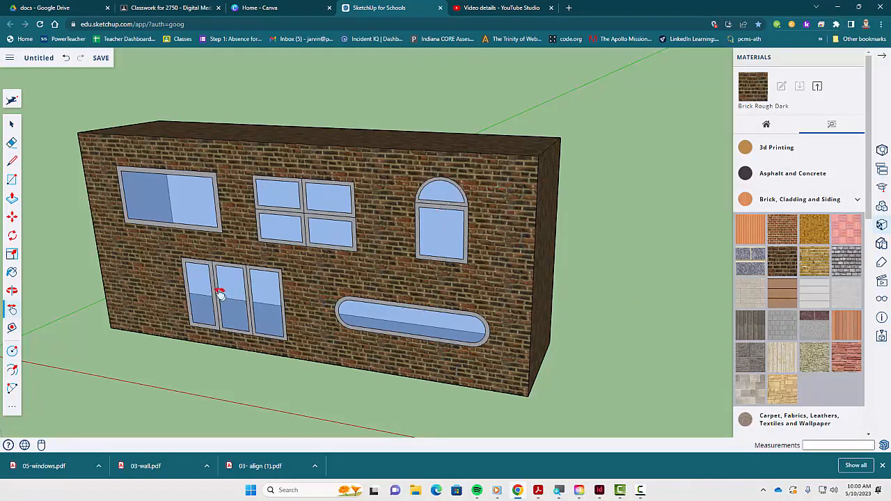
left_click(102, 58)
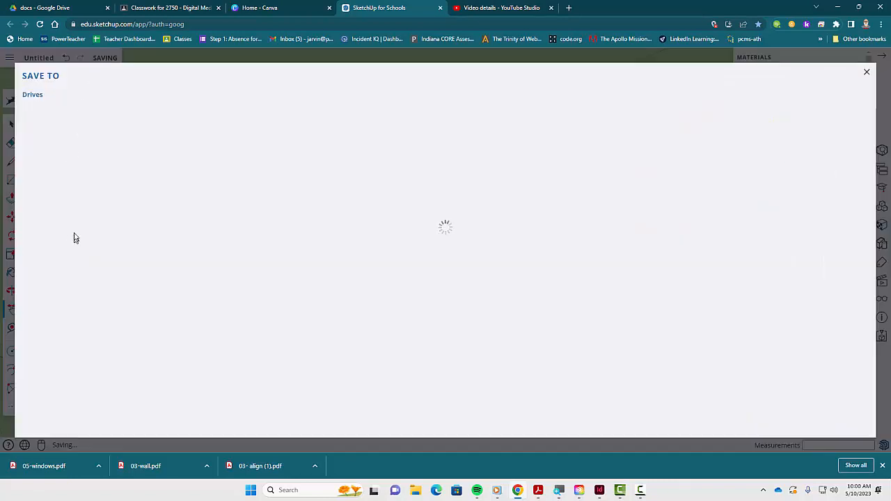
left_click(85, 189)
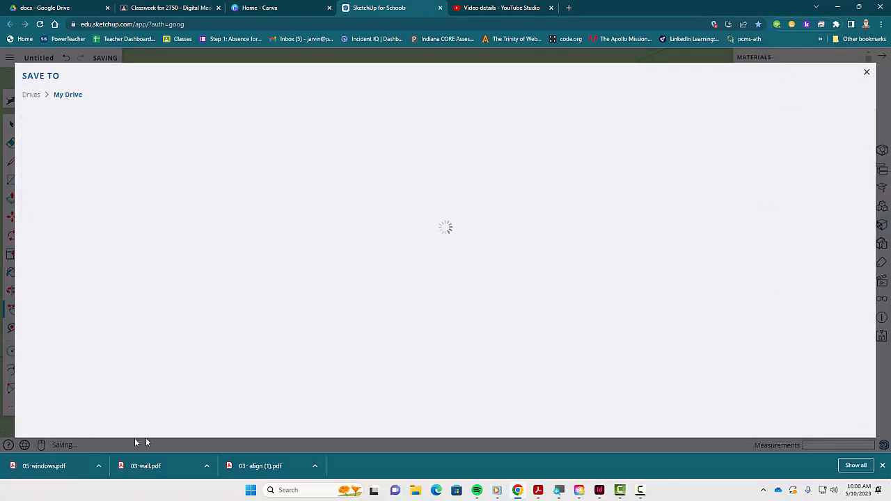